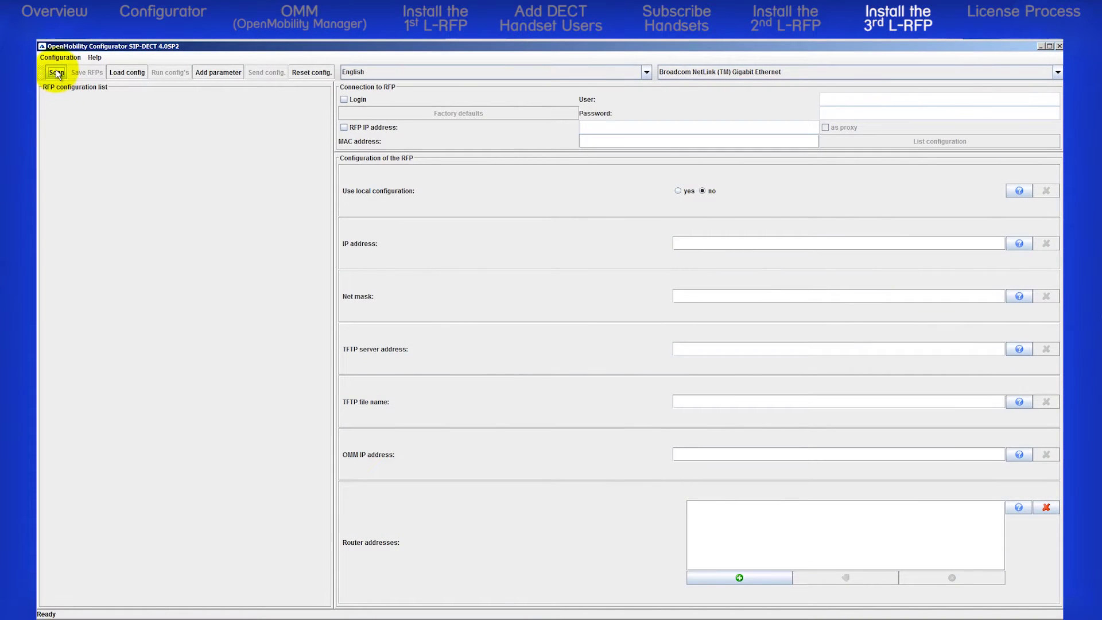
Scan for RFPs and select 00:30:42:18:1c:2e with Login and local configuration enabled
{"action": "left_click", "coordinate": [56, 72]}
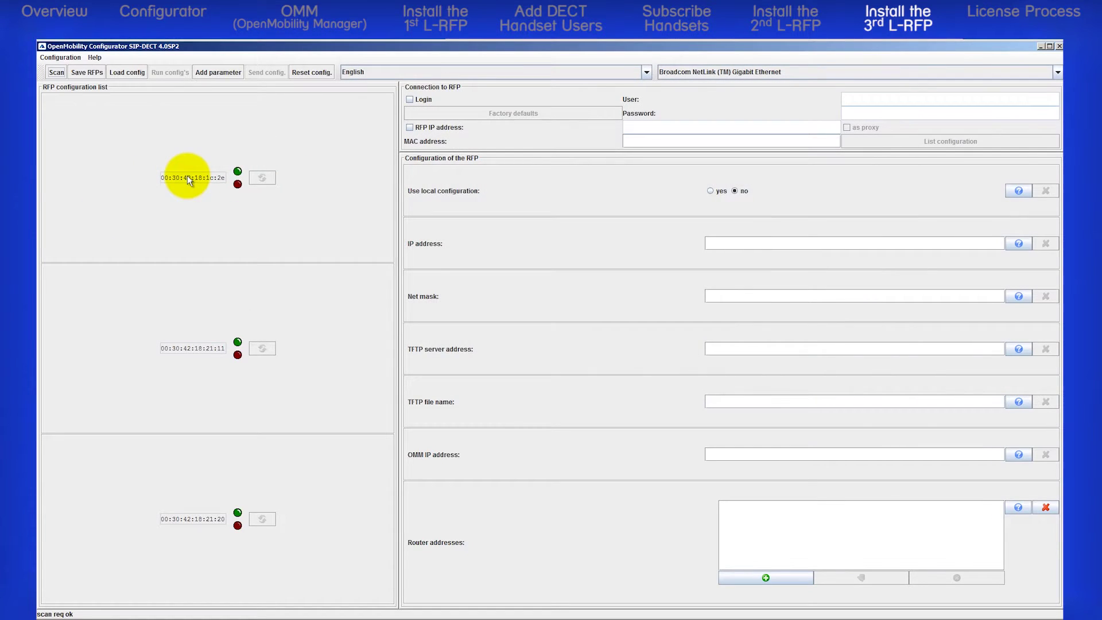
{"action": "left_click", "coordinate": [187, 174]}
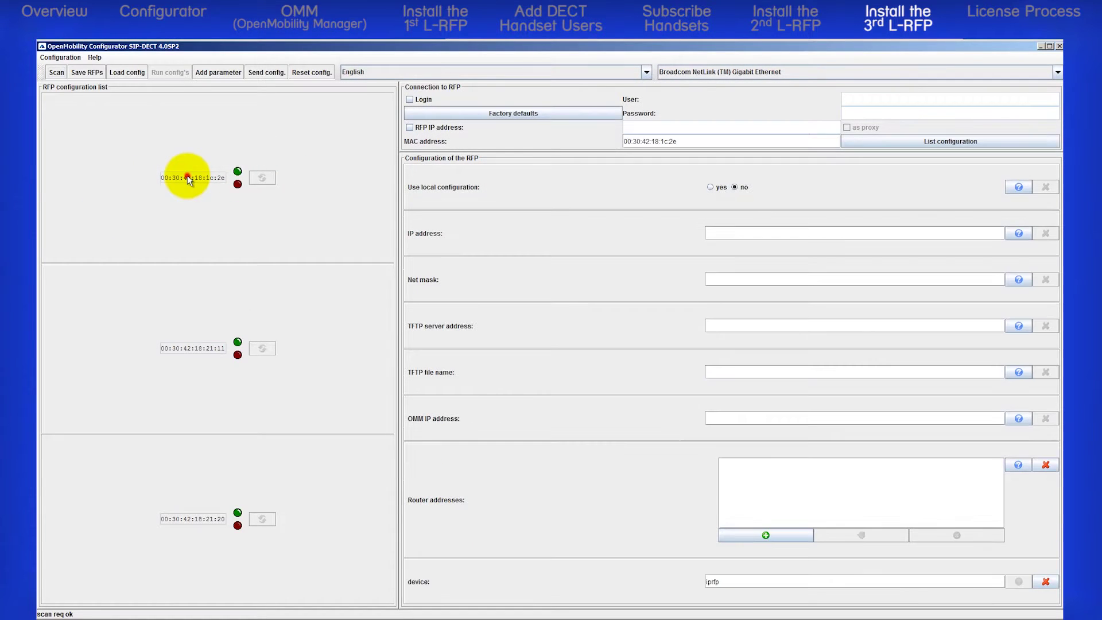
{"action": "left_click", "coordinate": [407, 100]}
{"action": "left_click", "coordinate": [733, 232]}
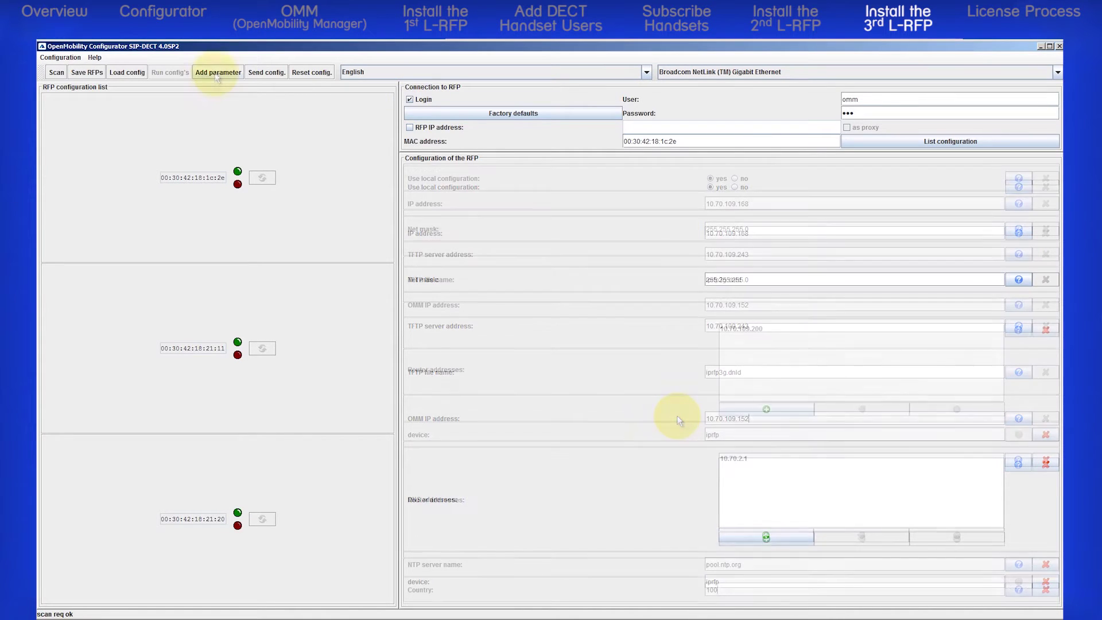
Add the 2nd OMM IP address parameter 10.70.109.165 and send the RFP configuration
{"action": "left_click", "coordinate": [218, 71]}
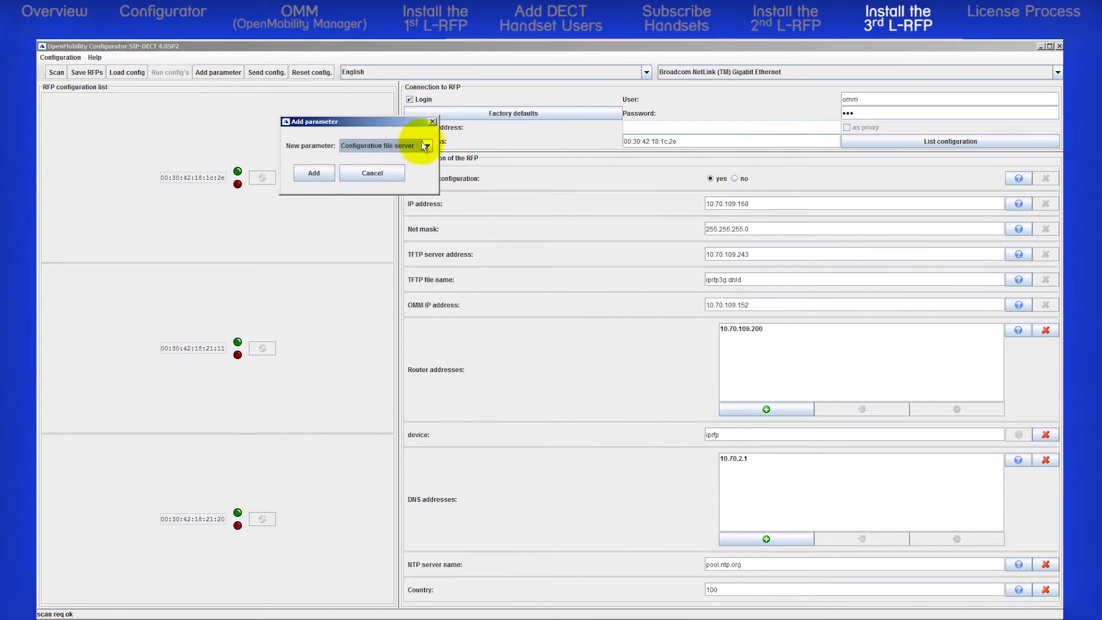
{"action": "left_click", "coordinate": [426, 146]}
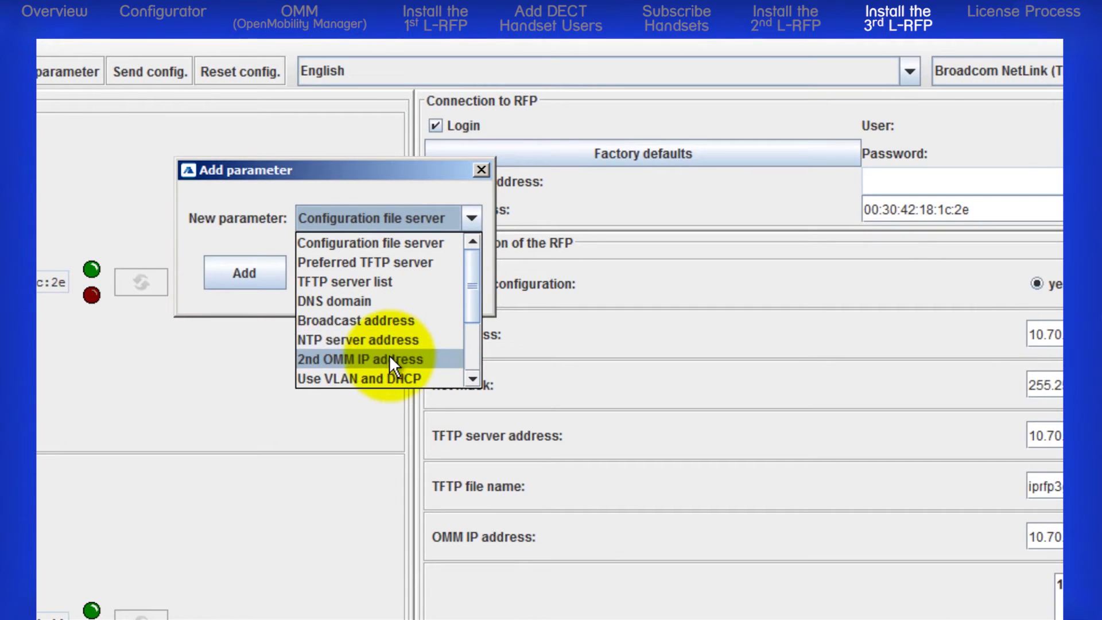
{"action": "left_click", "coordinate": [389, 359]}
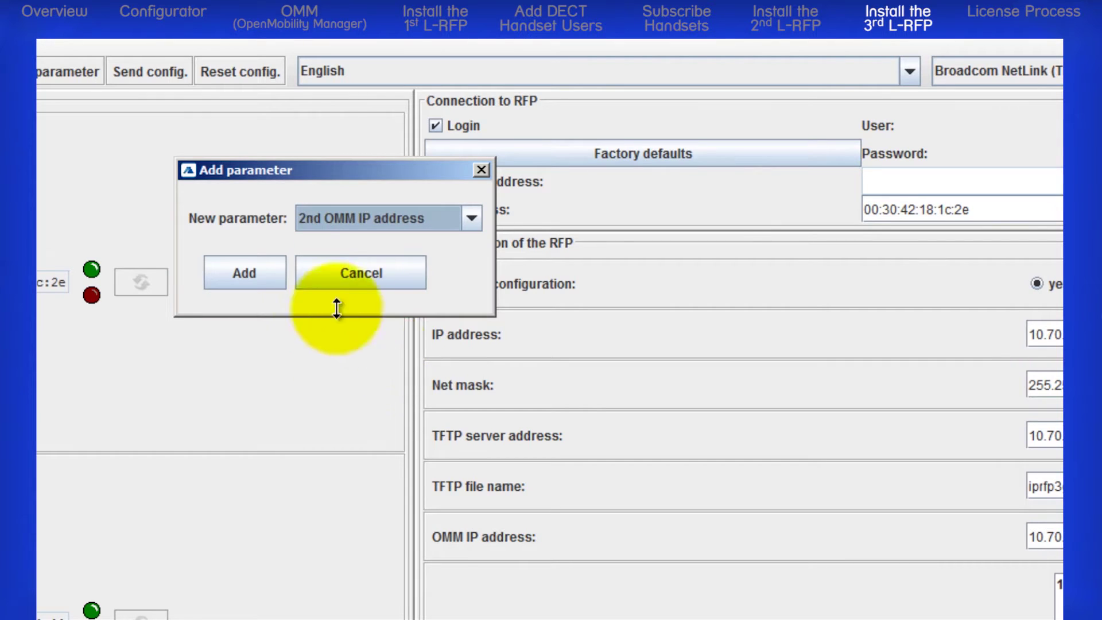
{"action": "left_click", "coordinate": [243, 273]}
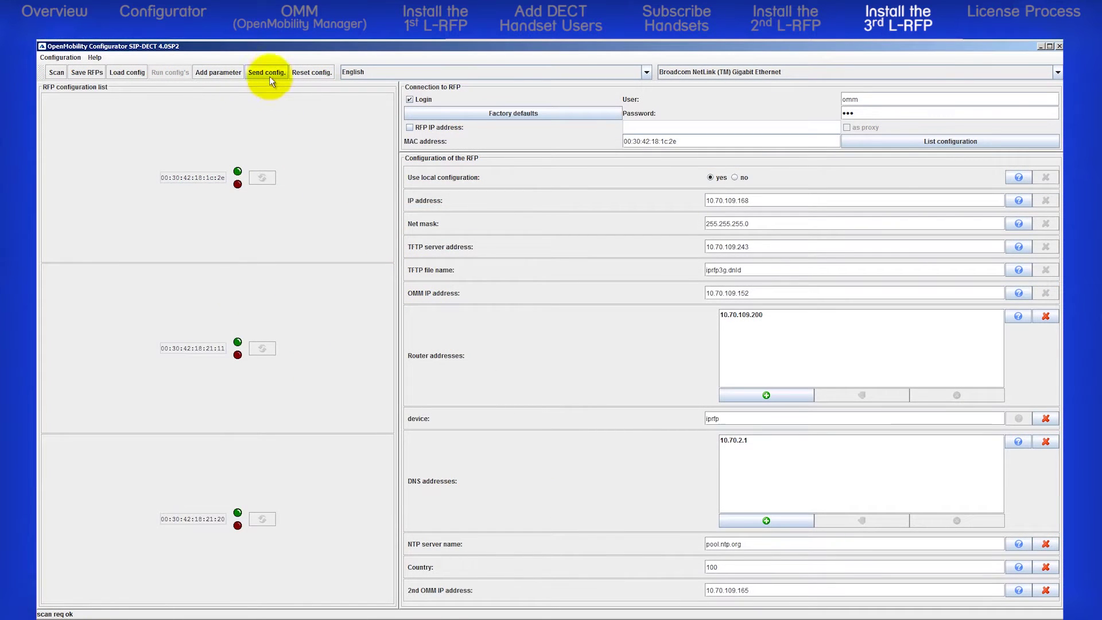
{"action": "left_click", "coordinate": [269, 73]}
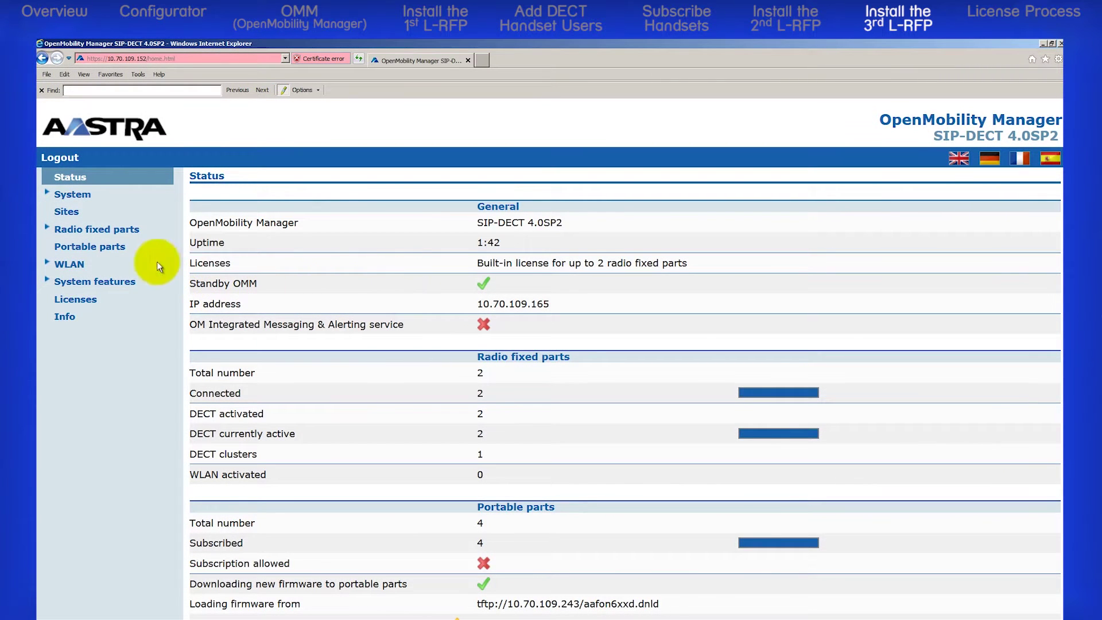
Capture unconfigured RFP 00:30:42:18:1C:2E under Radio fixed parts and acknowledge the no-free-resources warning
{"action": "left_click", "coordinate": [117, 229]}
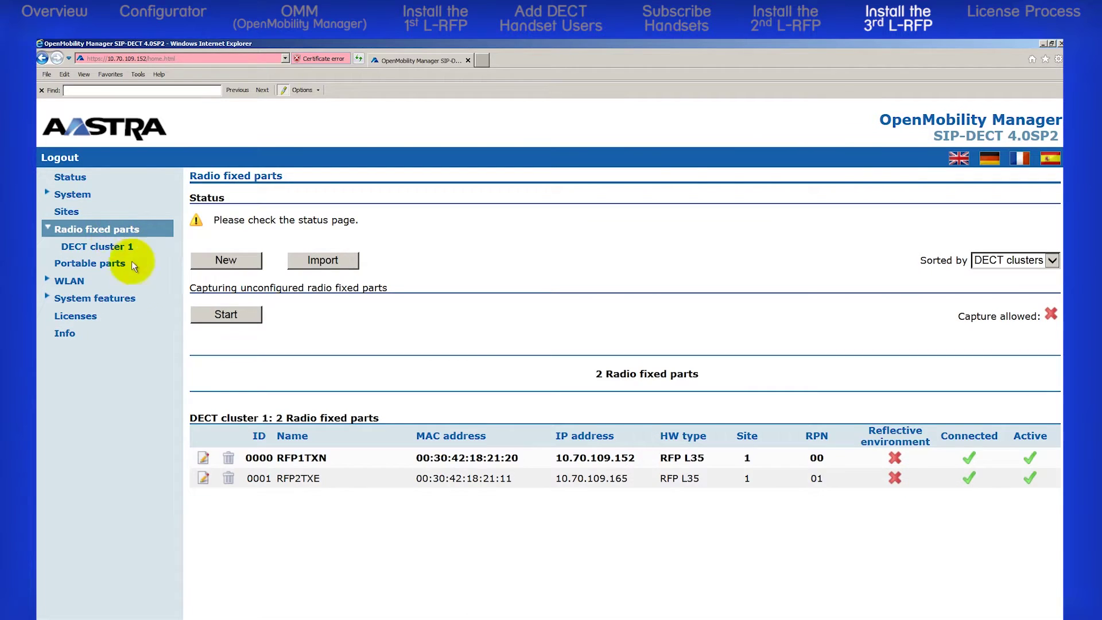
{"action": "left_click", "coordinate": [205, 315]}
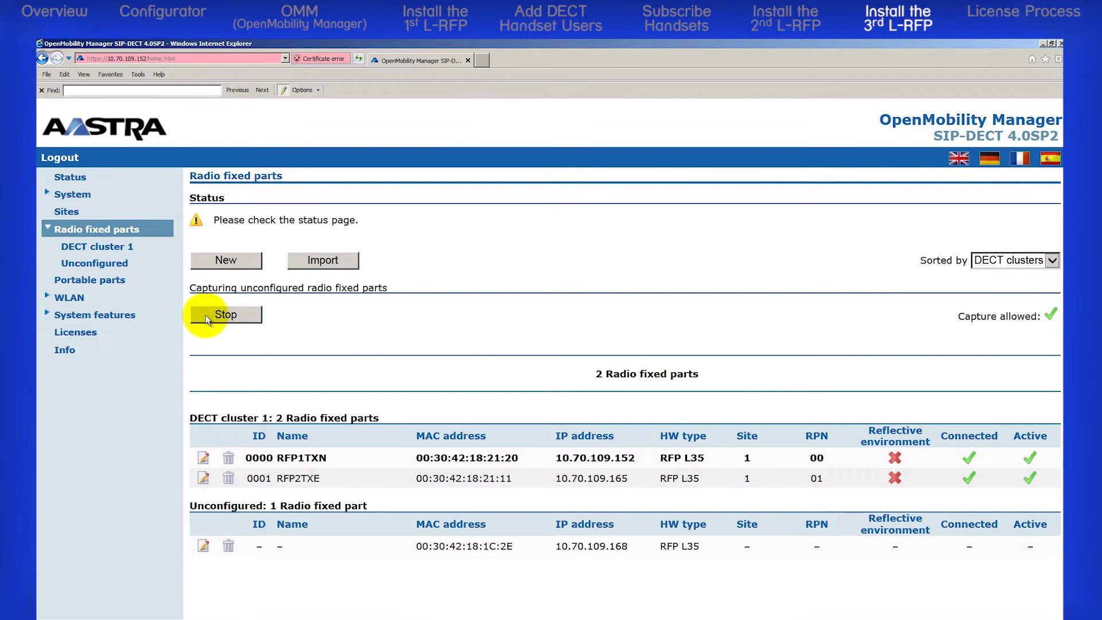
{"action": "left_click", "coordinate": [202, 546]}
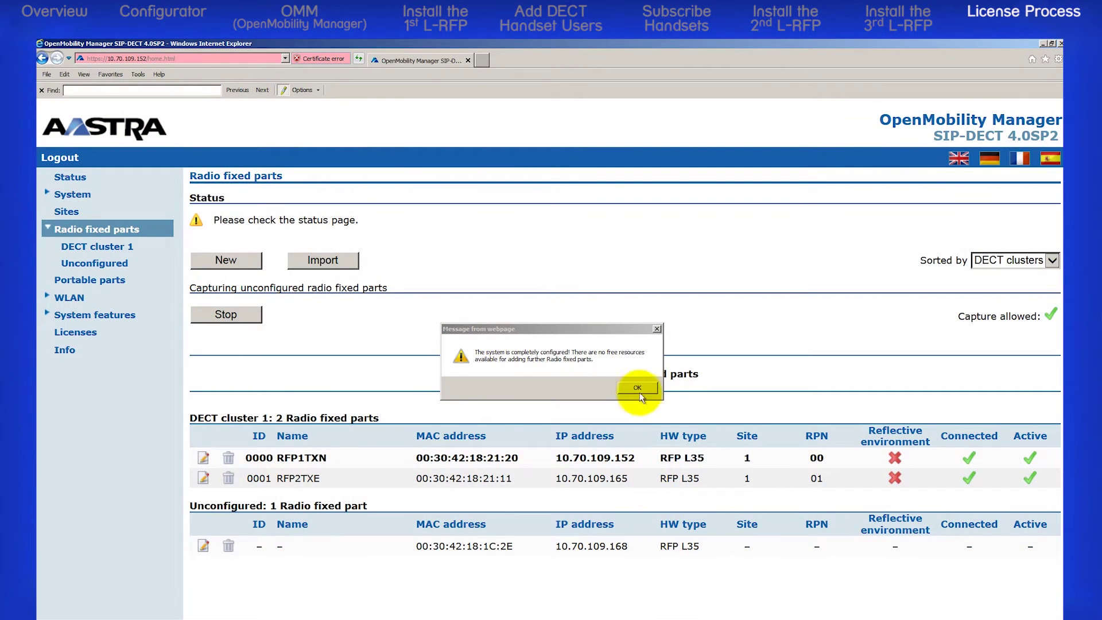
{"action": "left_click", "coordinate": [638, 387]}
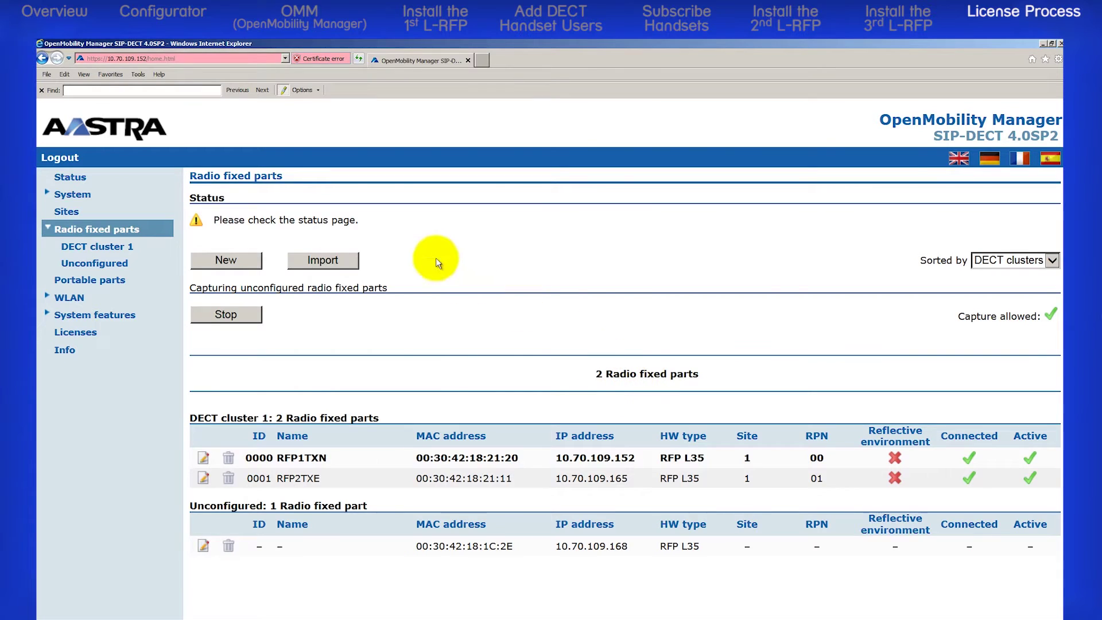
{"action": "left_click", "coordinate": [190, 57]}
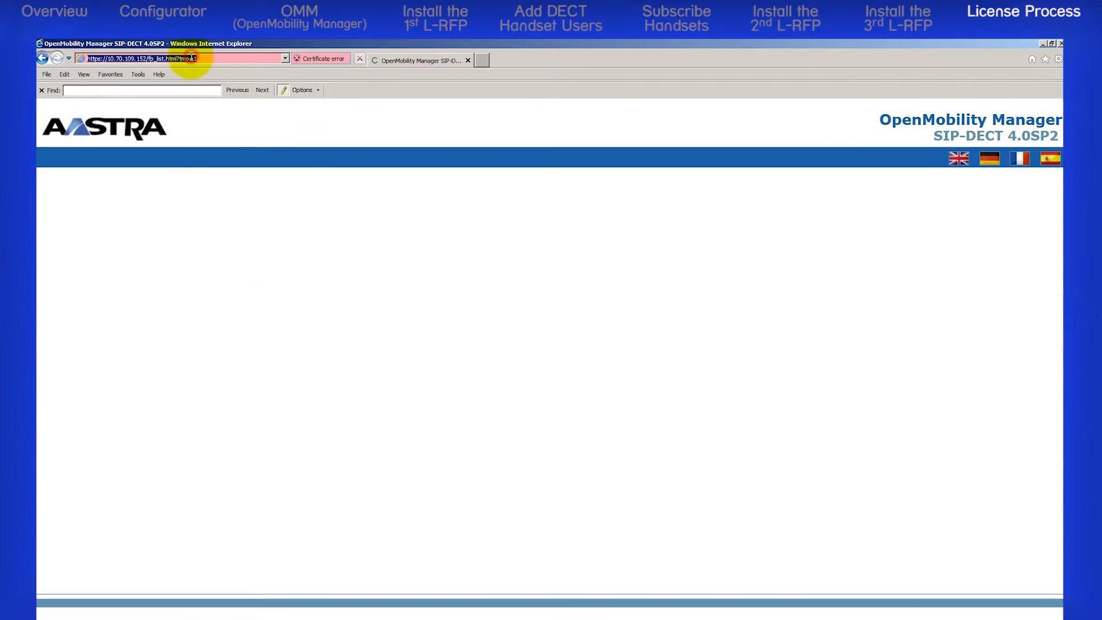
{"action": "type", "text": "http://license"}
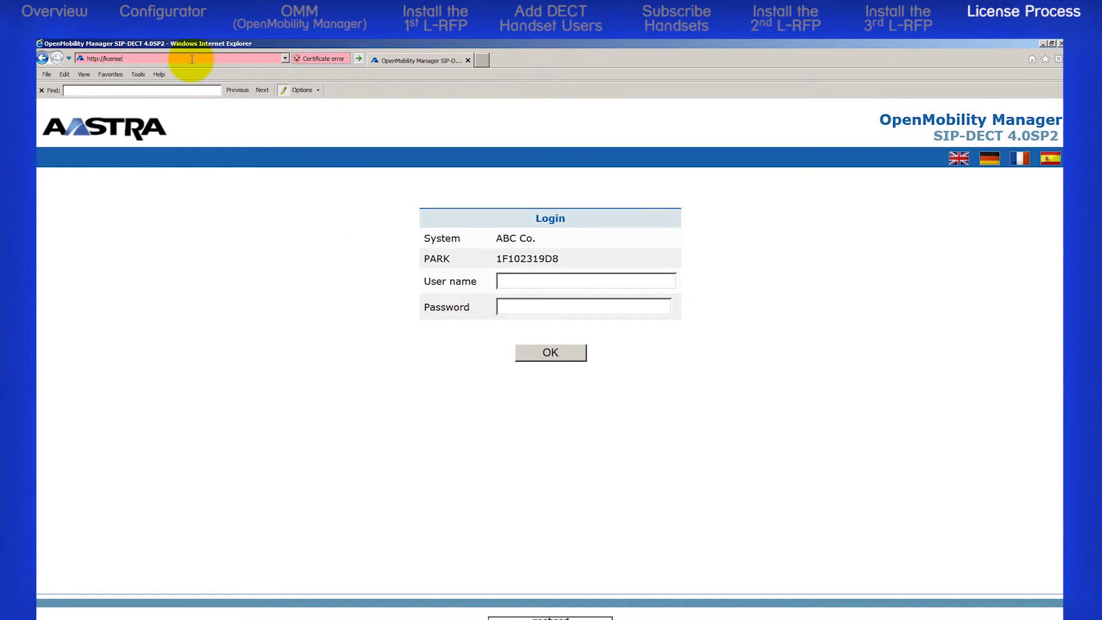
{"action": "type", "text": ".aastra.de"}
{"action": "key", "text": "Return"}
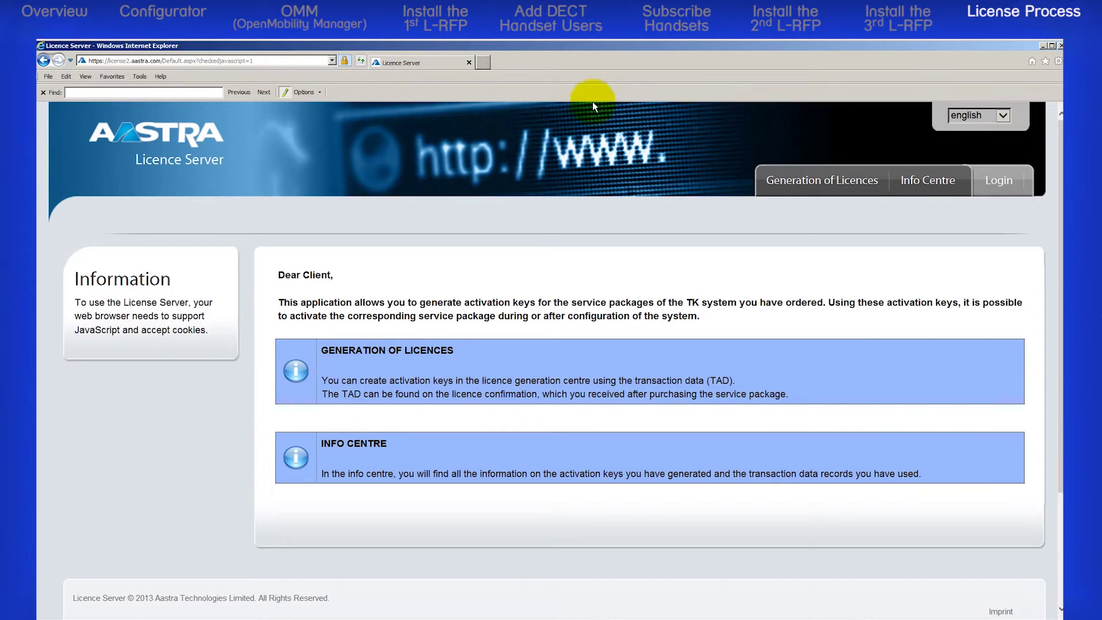
{"action": "left_click", "coordinate": [792, 179]}
{"action": "left_click", "coordinate": [792, 179]}
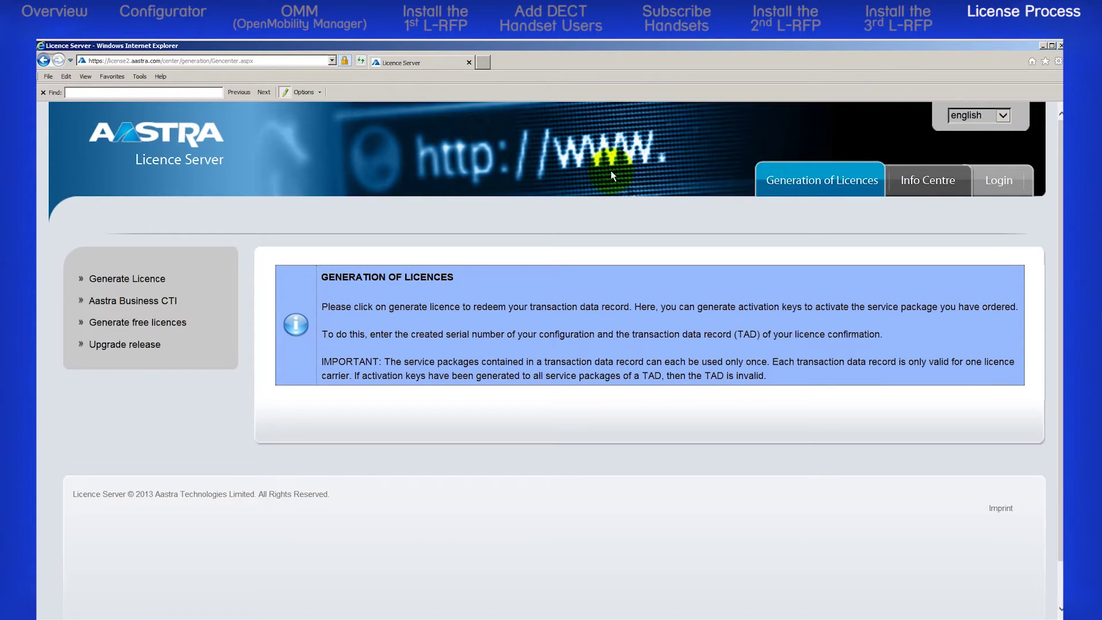
{"action": "left_click", "coordinate": [147, 281]}
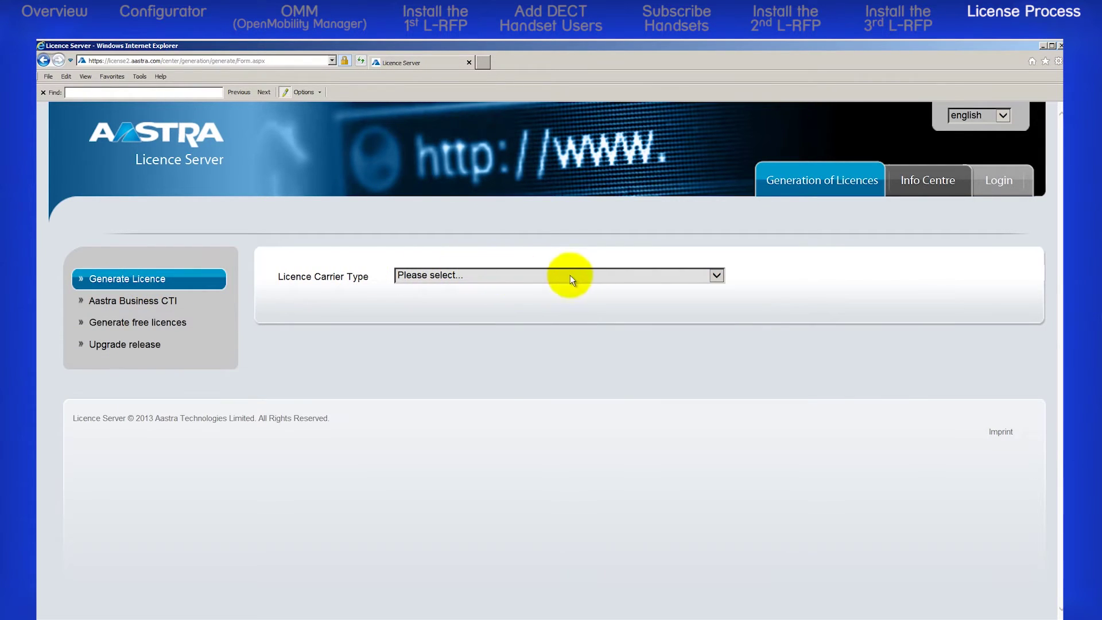
{"action": "left_click", "coordinate": [715, 276]}
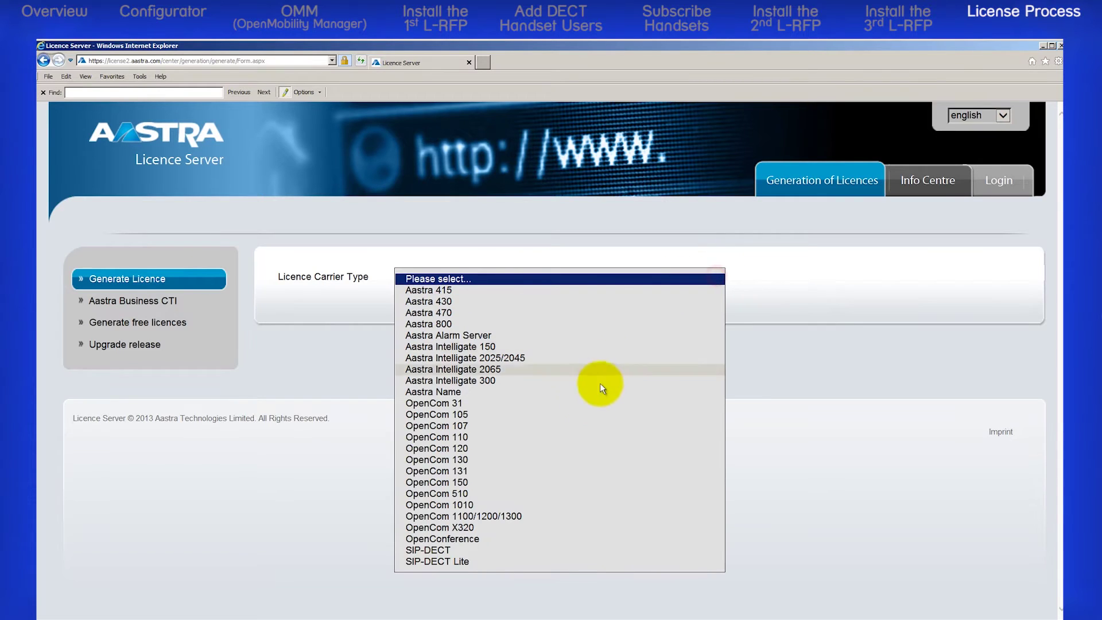
{"action": "left_click", "coordinate": [457, 549]}
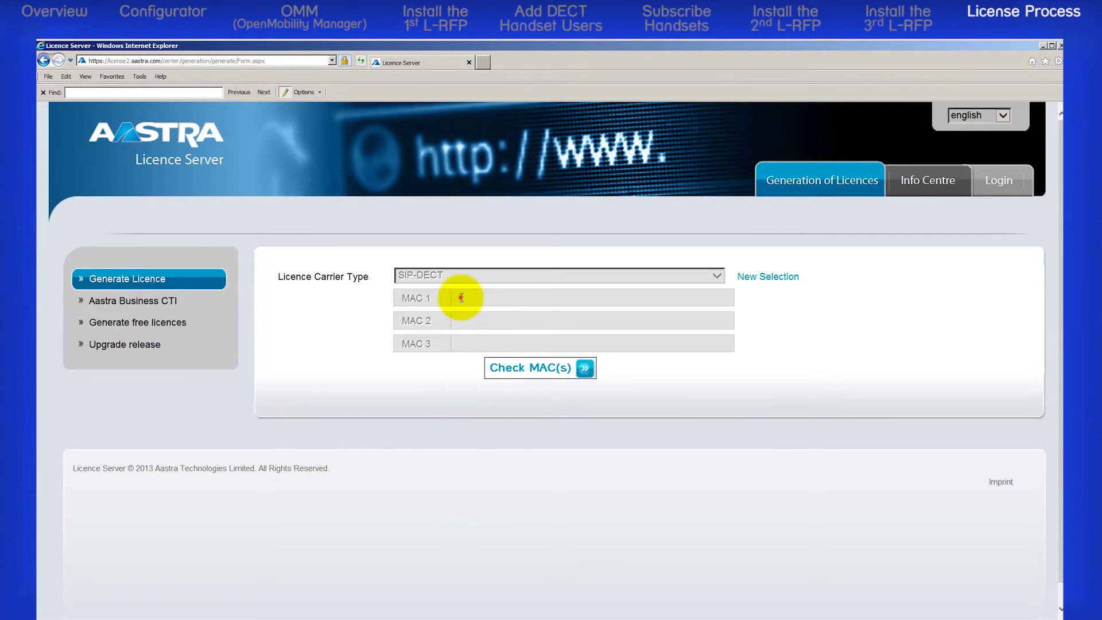
{"action": "left_click", "coordinate": [461, 297]}
{"action": "type", "text": "00-30-42-18-21-20"}
{"action": "key", "text": "Tab"}
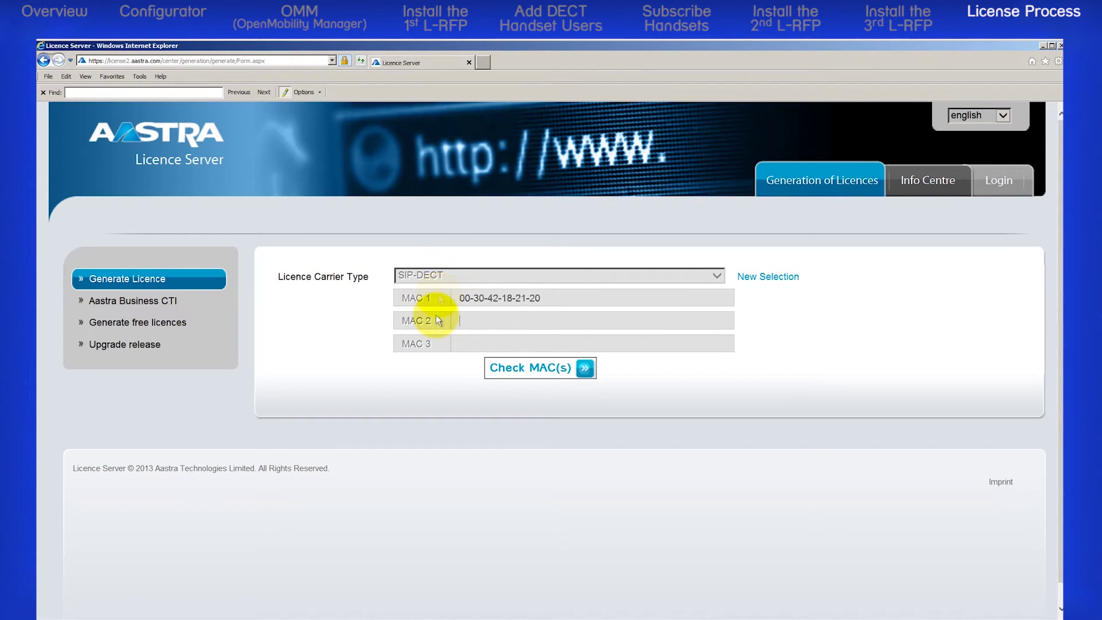
{"action": "type", "text": "00-30-42-18-21-11"}
{"action": "left_click", "coordinate": [457, 341]}
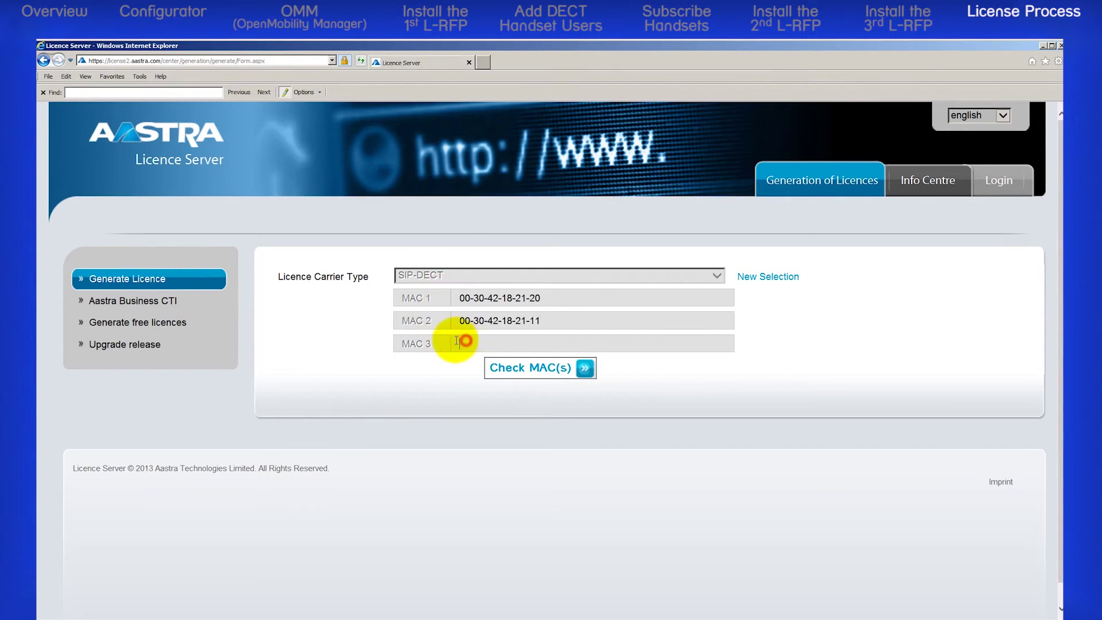
{"action": "type", "text": "00-30-42-18-1C-2E"}
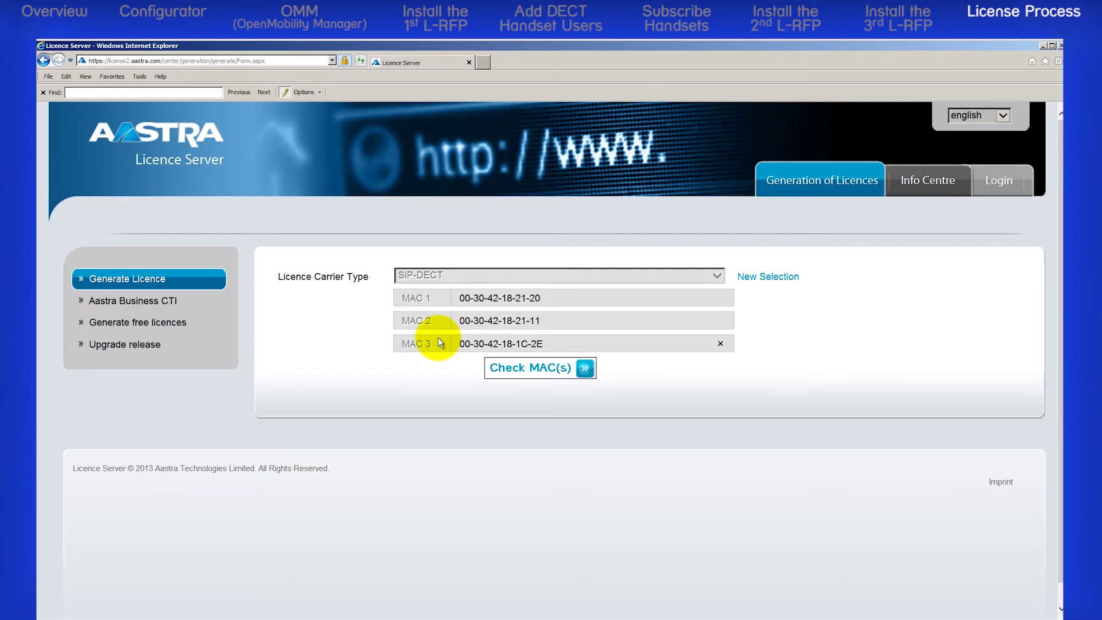
{"action": "left_click", "coordinate": [515, 369]}
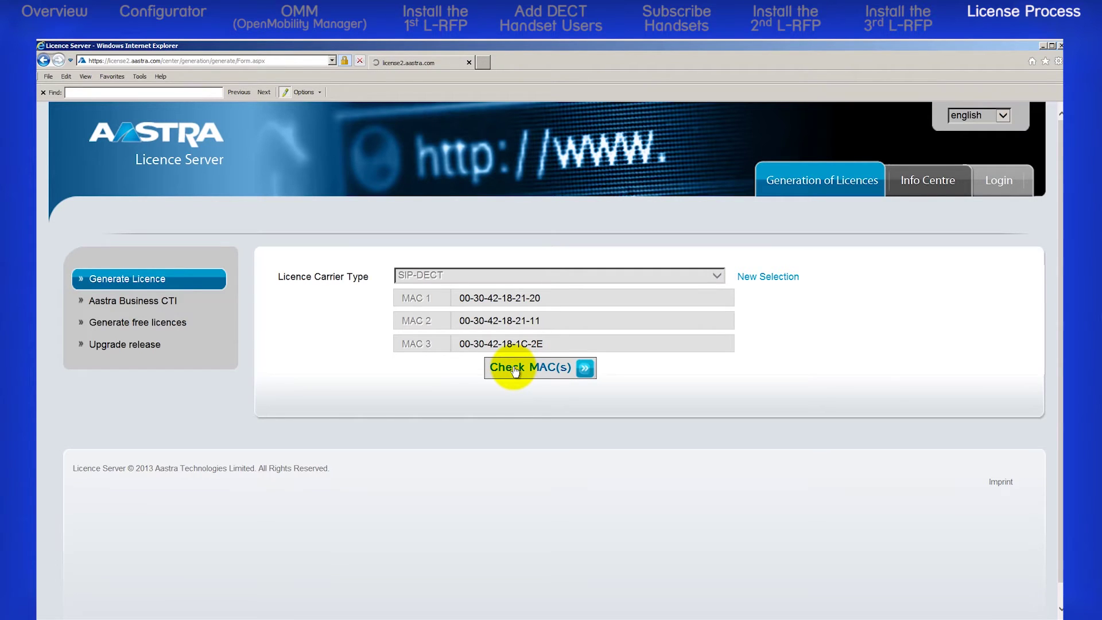
Select Release 4.0 and validate the pasted TAD-TAN code
{"action": "left_click", "coordinate": [513, 366]}
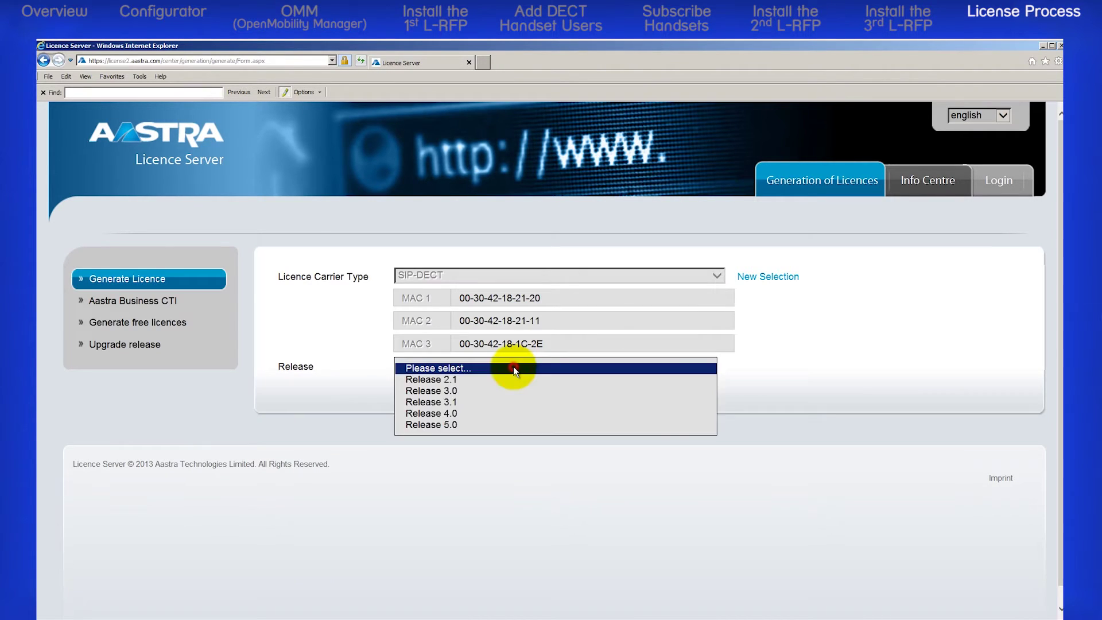
{"action": "left_click", "coordinate": [481, 413]}
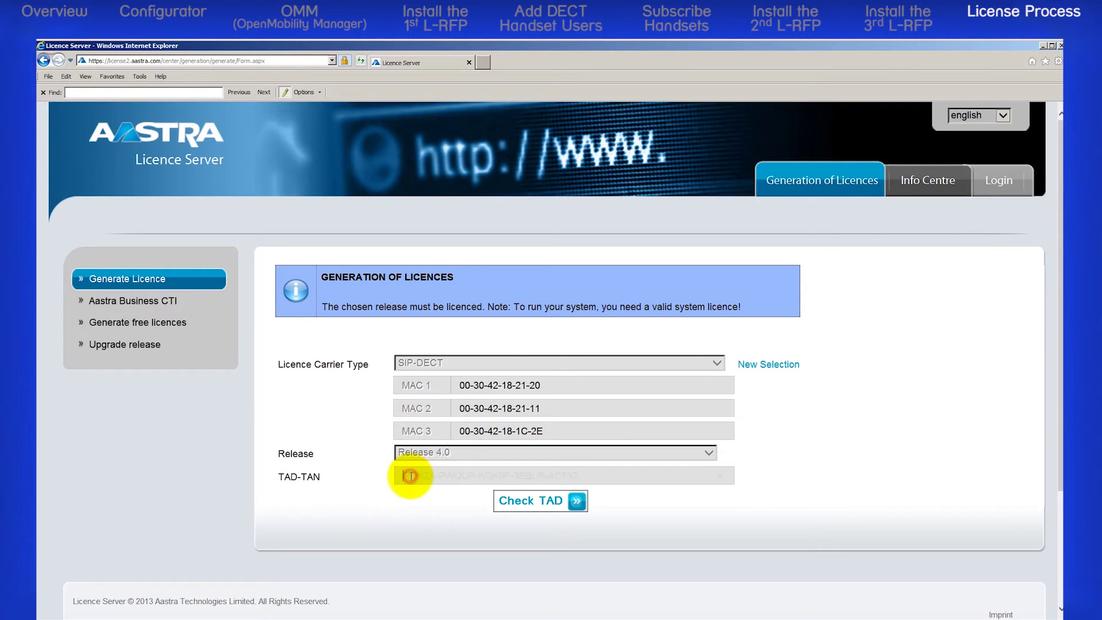
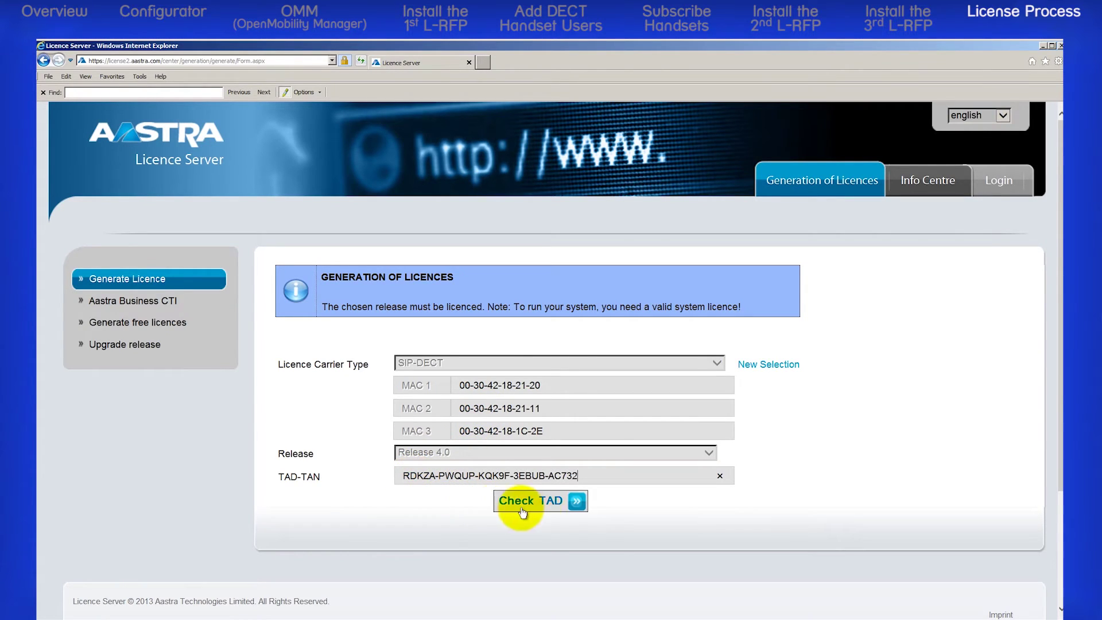
{"action": "left_click", "coordinate": [565, 502]}
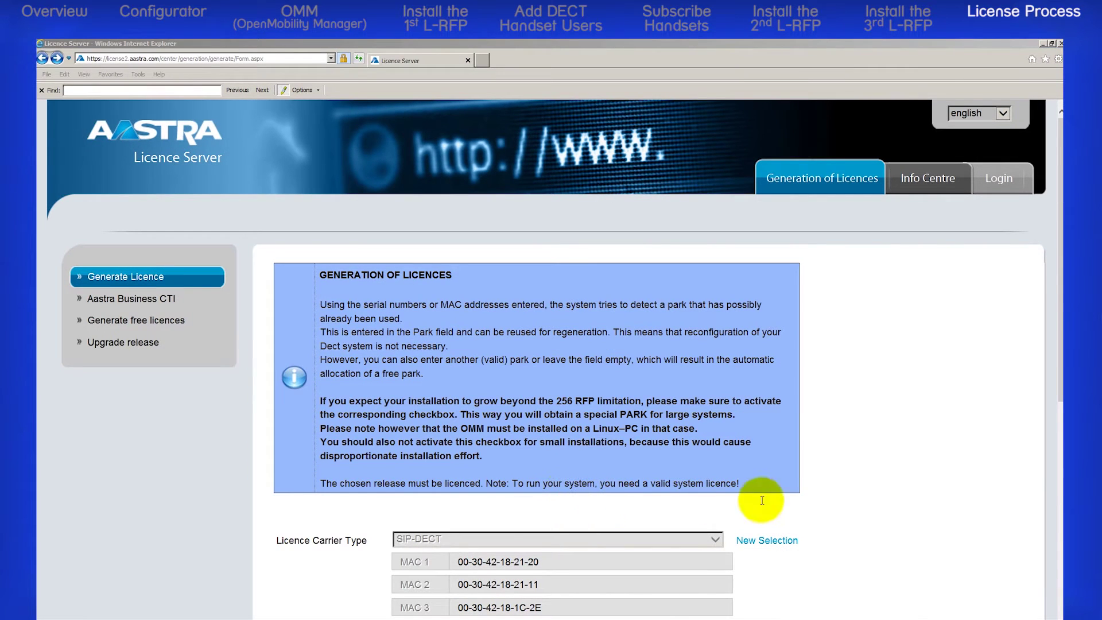
{"action": "left_click_drag", "start_coordinate": [1057, 384], "coordinate": [1058, 482]}
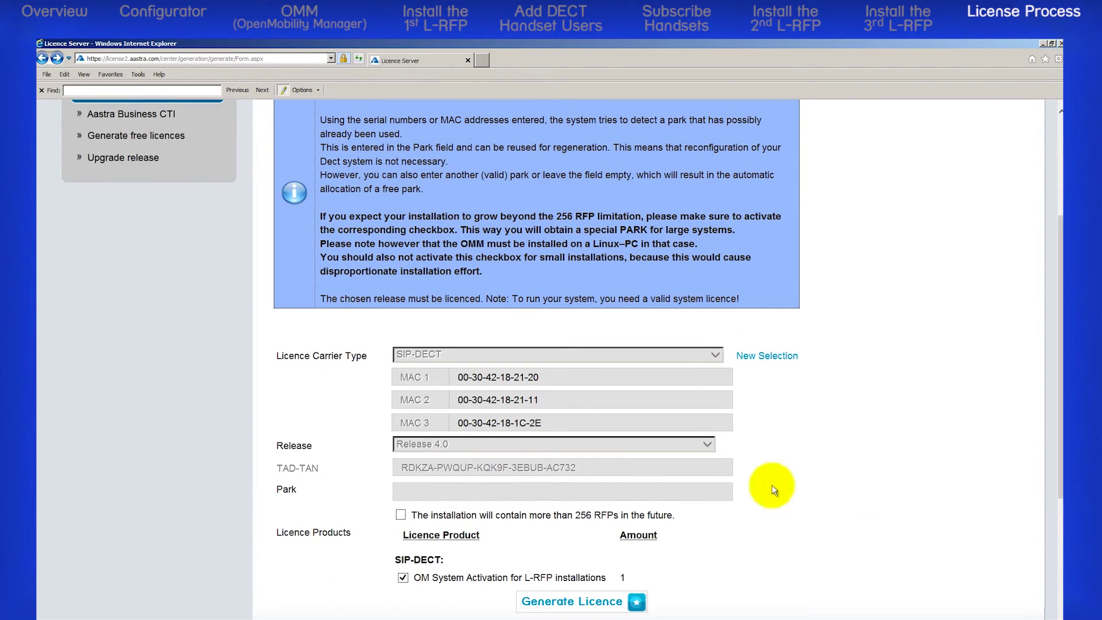
{"action": "left_click", "coordinate": [445, 492]}
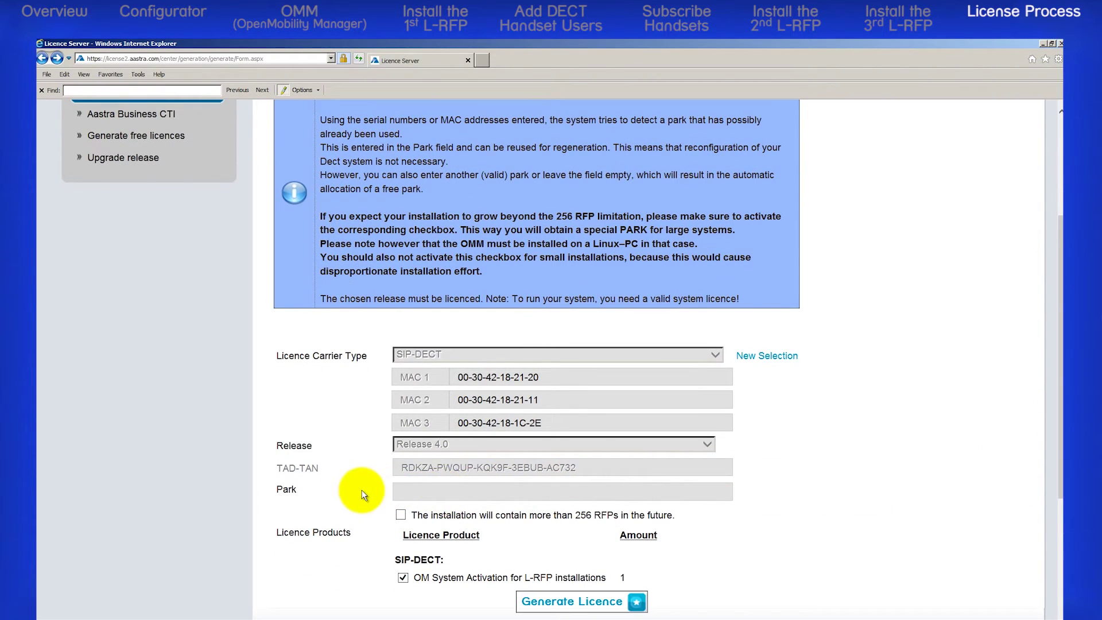
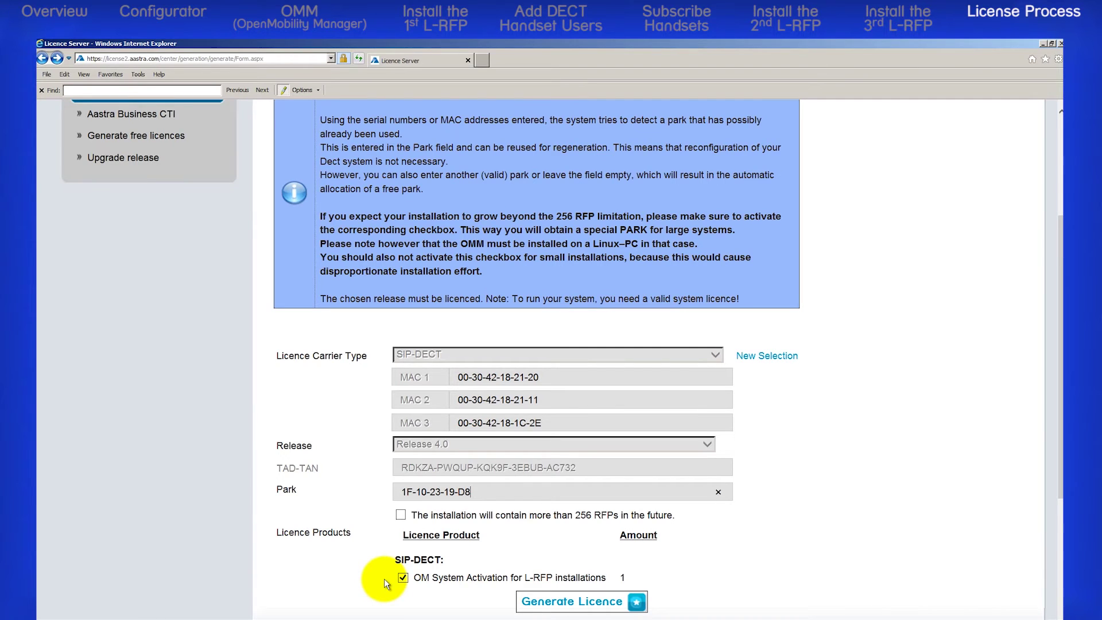
{"action": "left_click", "coordinate": [595, 607]}
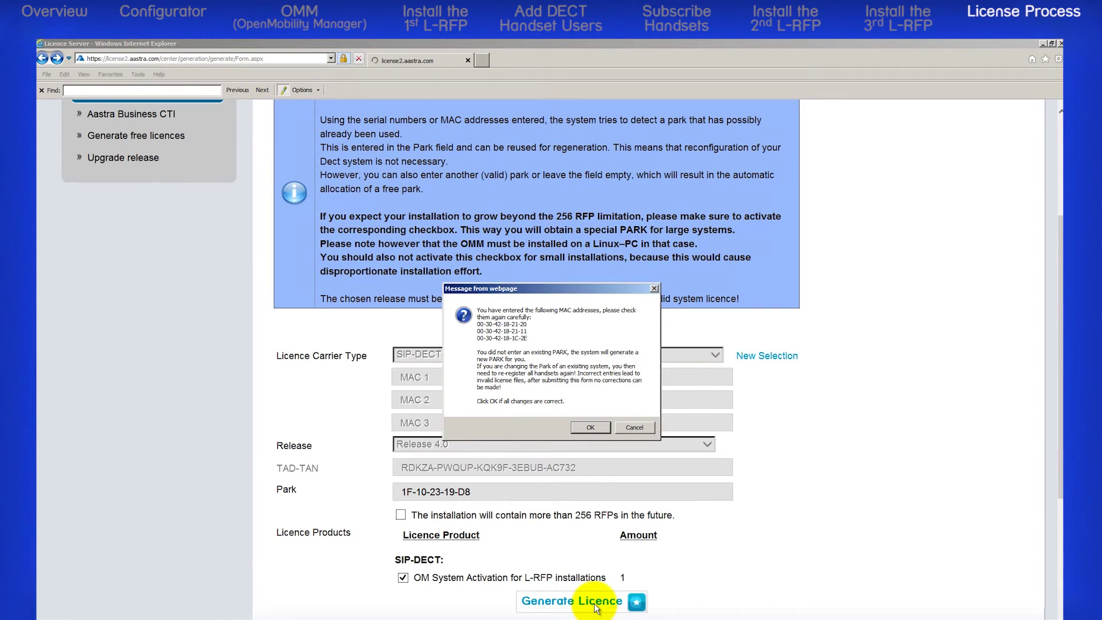
Confirm the MACs and park, then save the importable licence ommsip.xml to the Desktop
{"action": "left_click", "coordinate": [590, 428]}
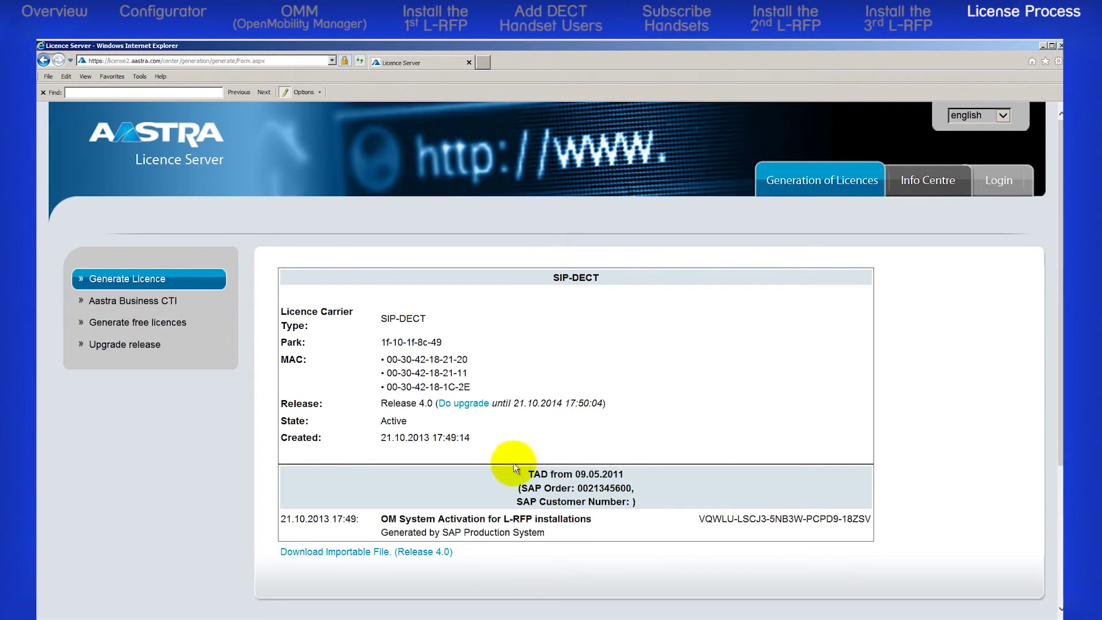
{"action": "left_click", "coordinate": [372, 553]}
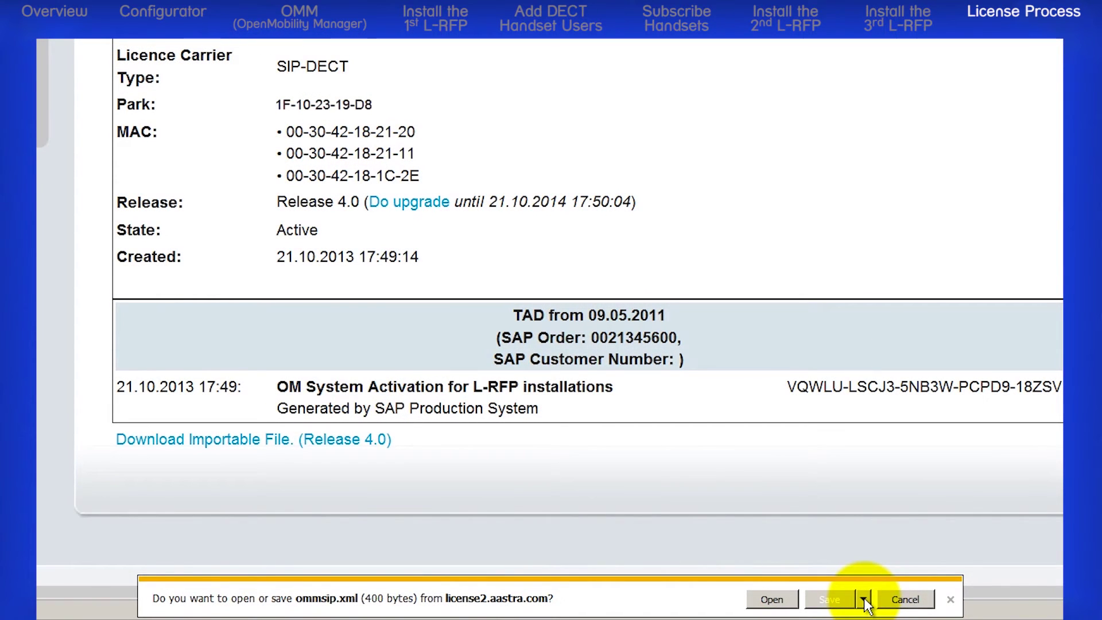
{"action": "left_click", "coordinate": [863, 598]}
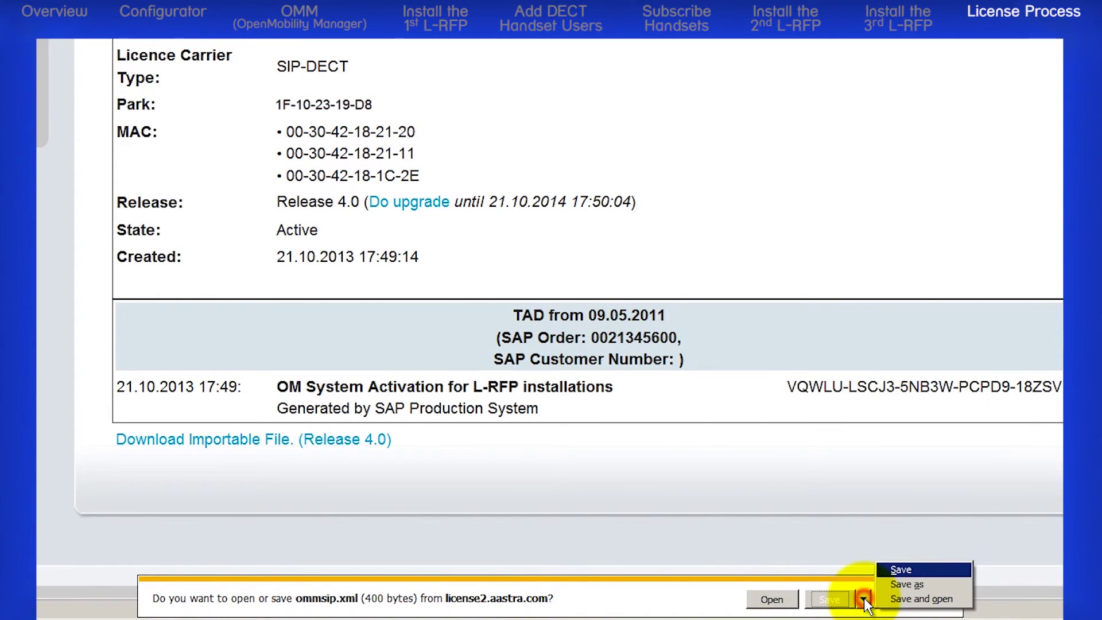
{"action": "left_click", "coordinate": [898, 586]}
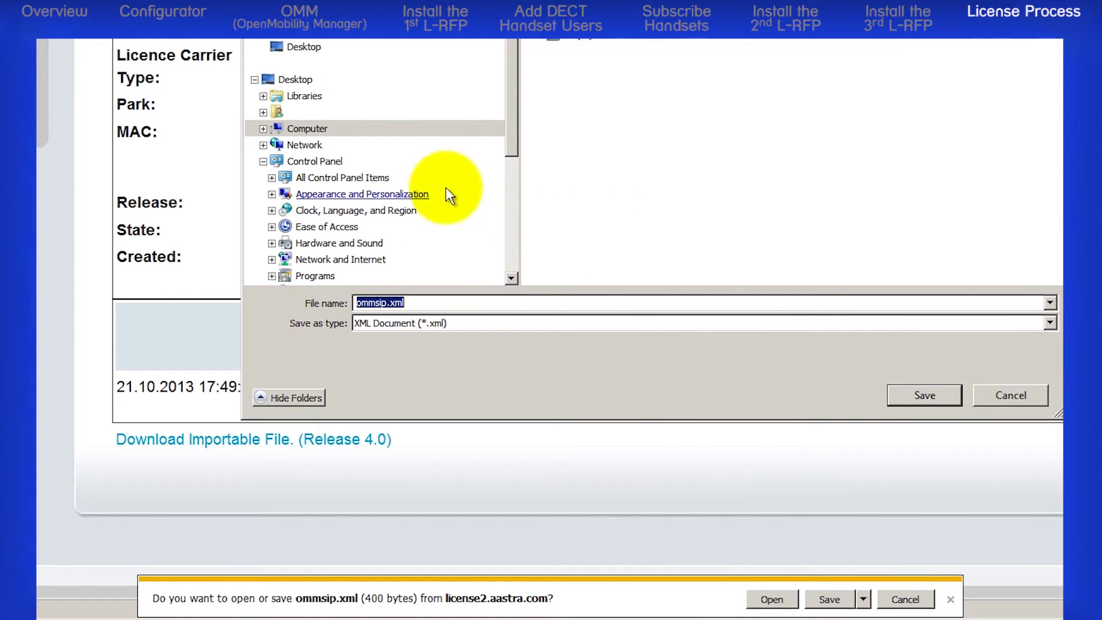
{"action": "left_click", "coordinate": [292, 80]}
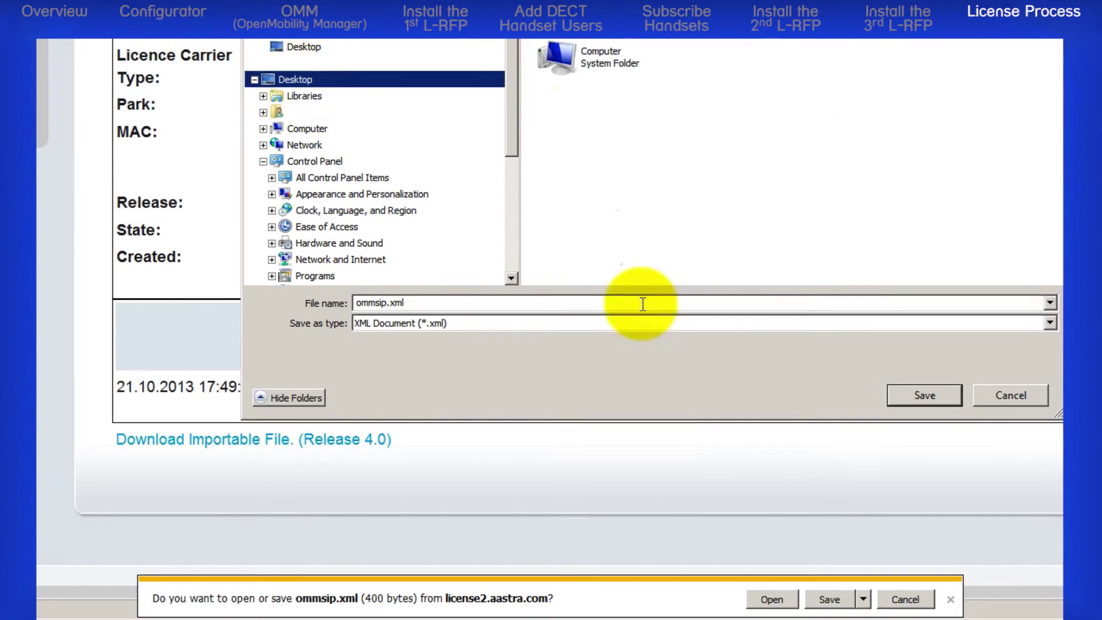
{"action": "left_click", "coordinate": [913, 395]}
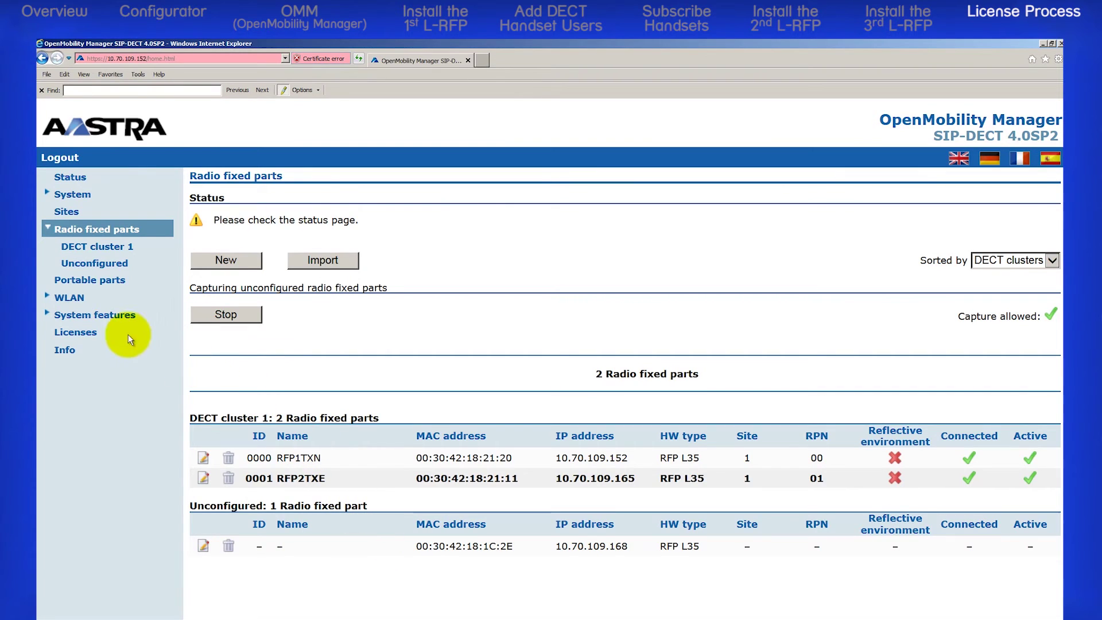
On the Licenses page, choose Desktop\ommsip.xml and import it into OMM
{"action": "left_click", "coordinate": [76, 332]}
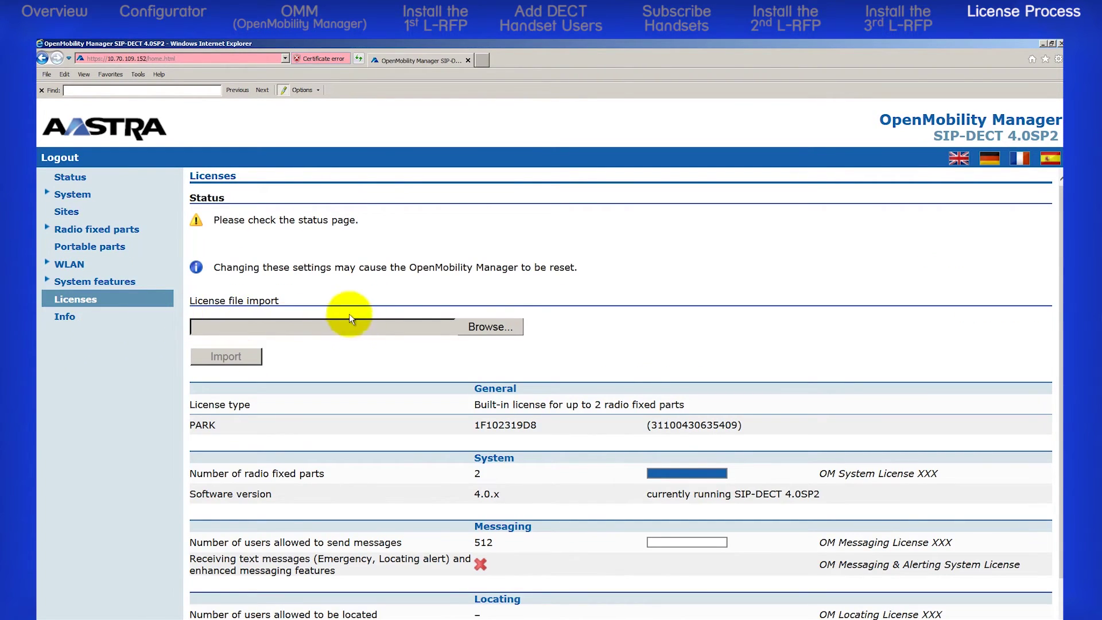
{"action": "left_click", "coordinate": [485, 328]}
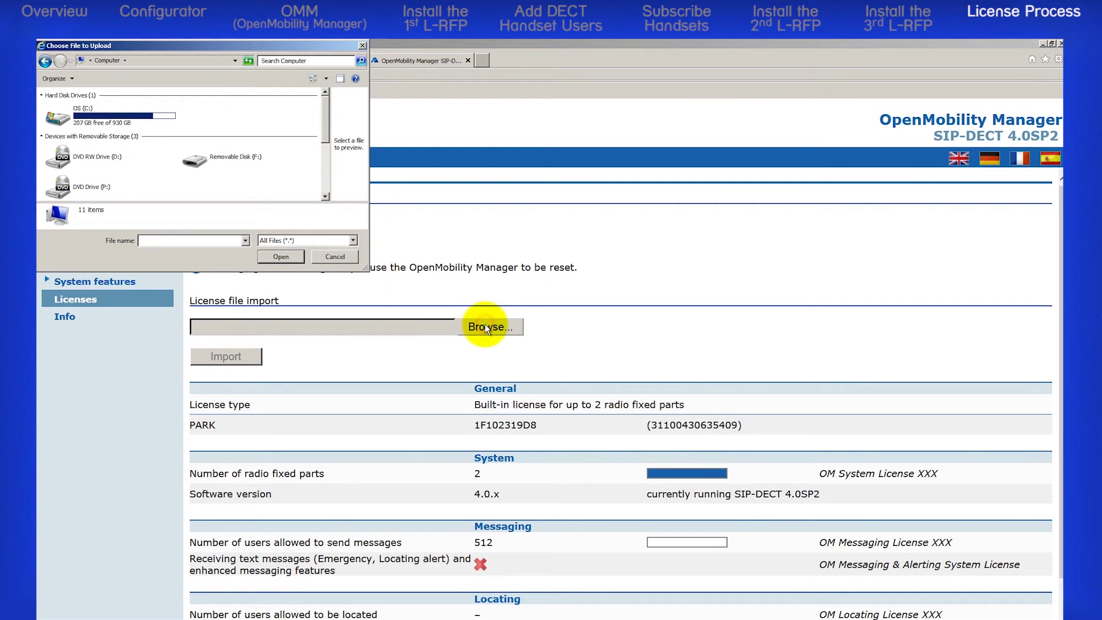
{"action": "left_click", "coordinate": [89, 60]}
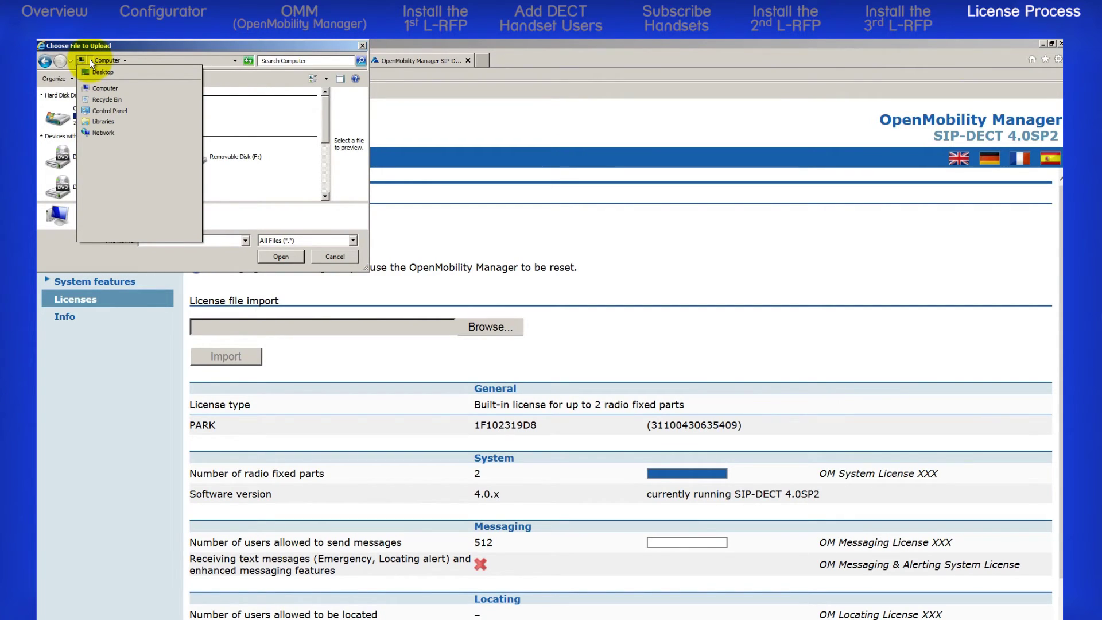
{"action": "left_click", "coordinate": [95, 73]}
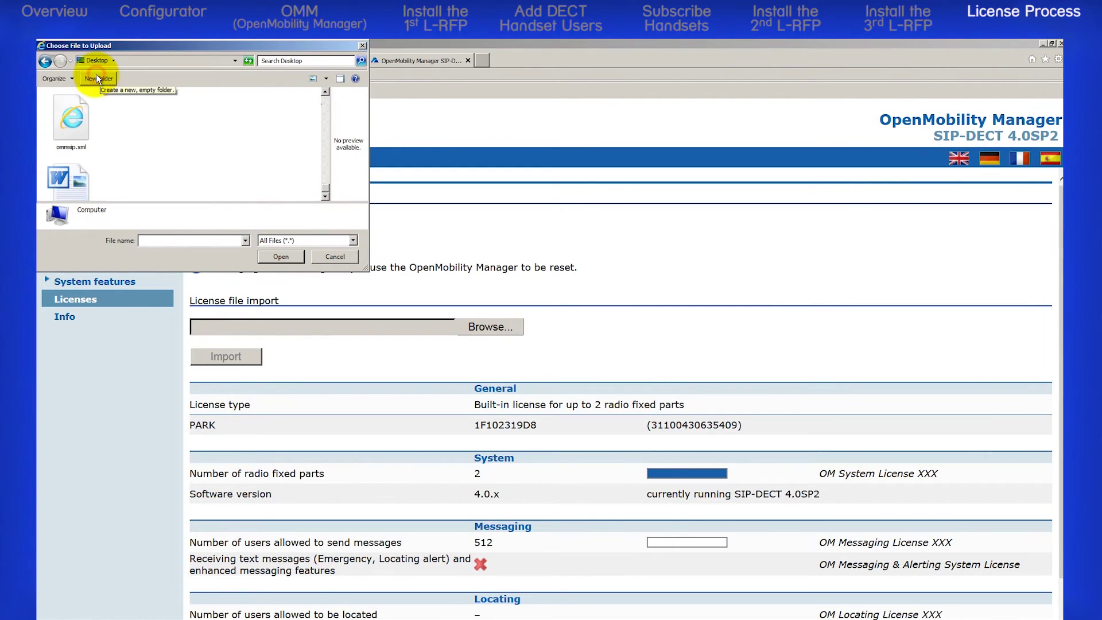
{"action": "left_click", "coordinate": [68, 117]}
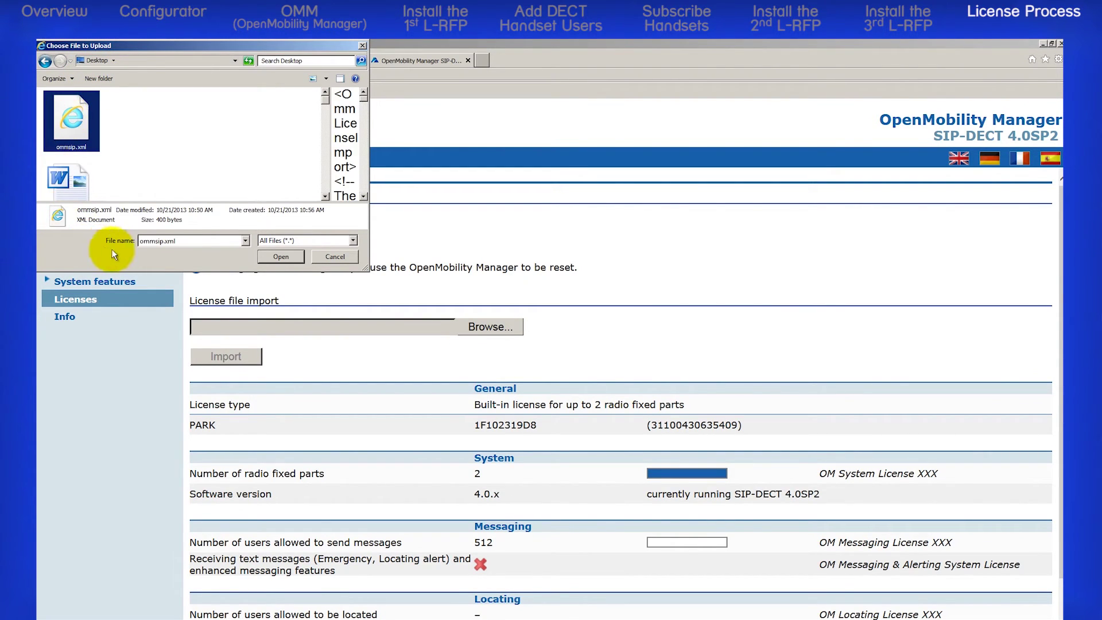
{"action": "left_click", "coordinate": [279, 256]}
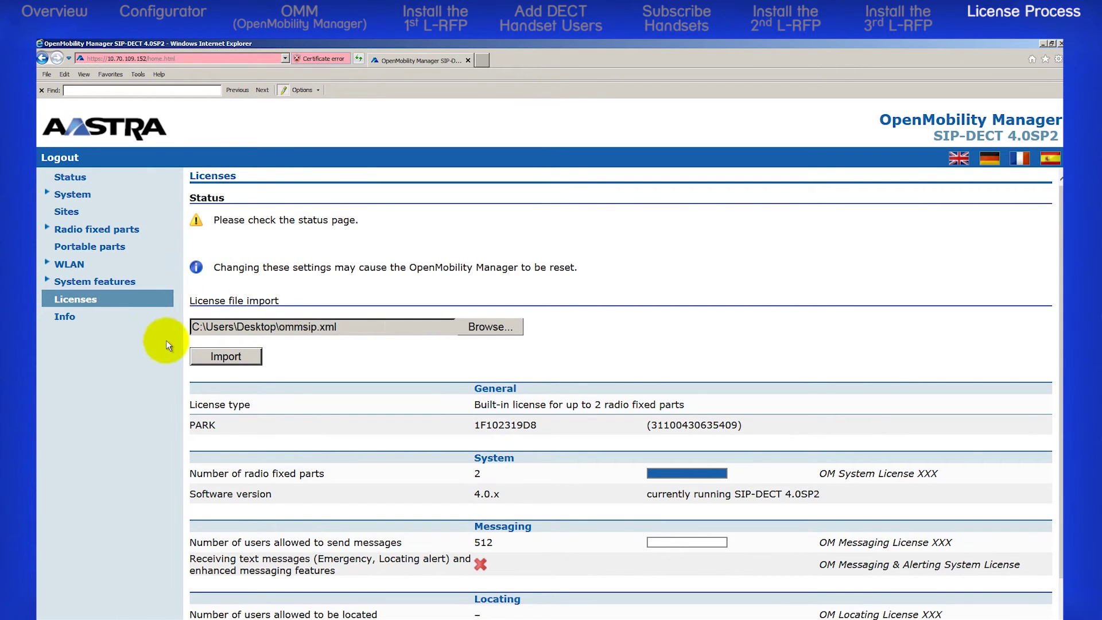
{"action": "left_click", "coordinate": [198, 359]}
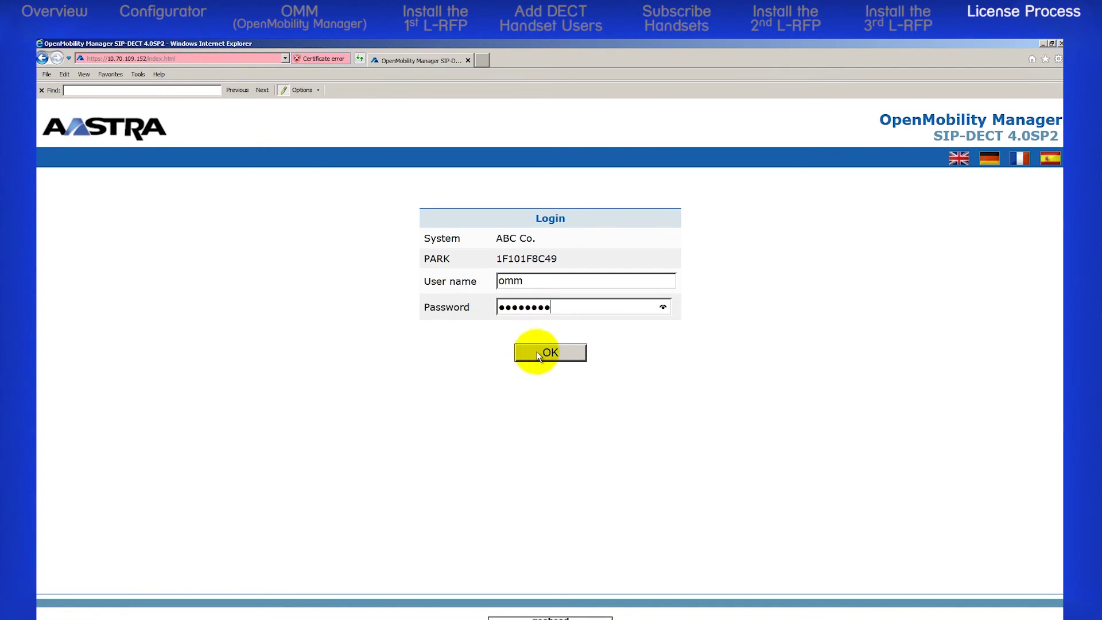
Log back in after the restart, dismiss the last-login notice, and view Radio fixed parts
{"action": "left_click", "coordinate": [539, 356]}
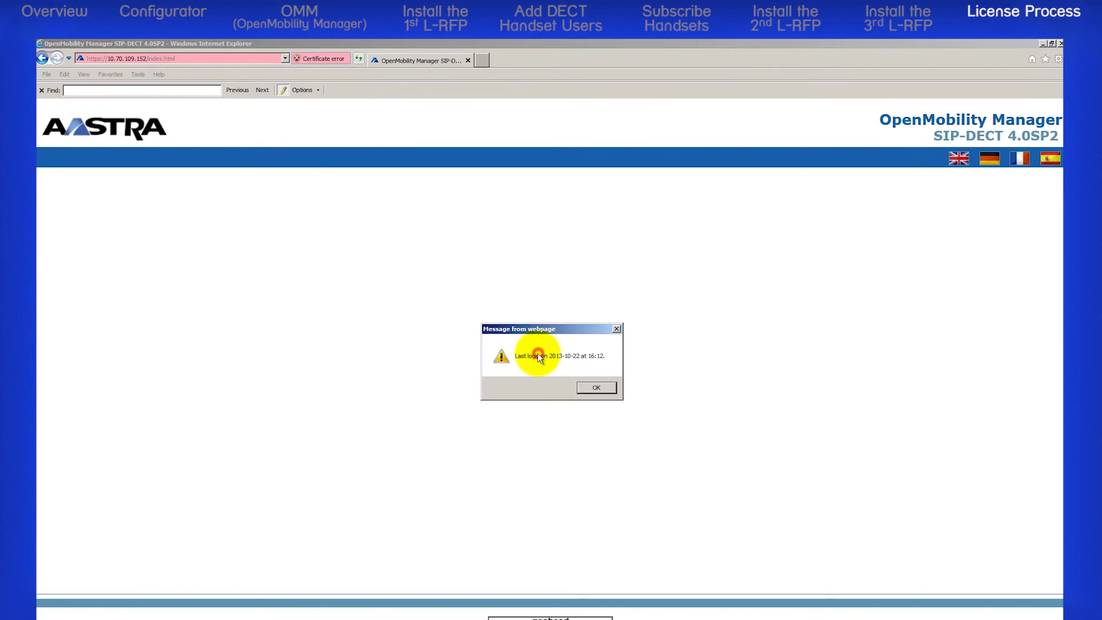
{"action": "left_click", "coordinate": [593, 389]}
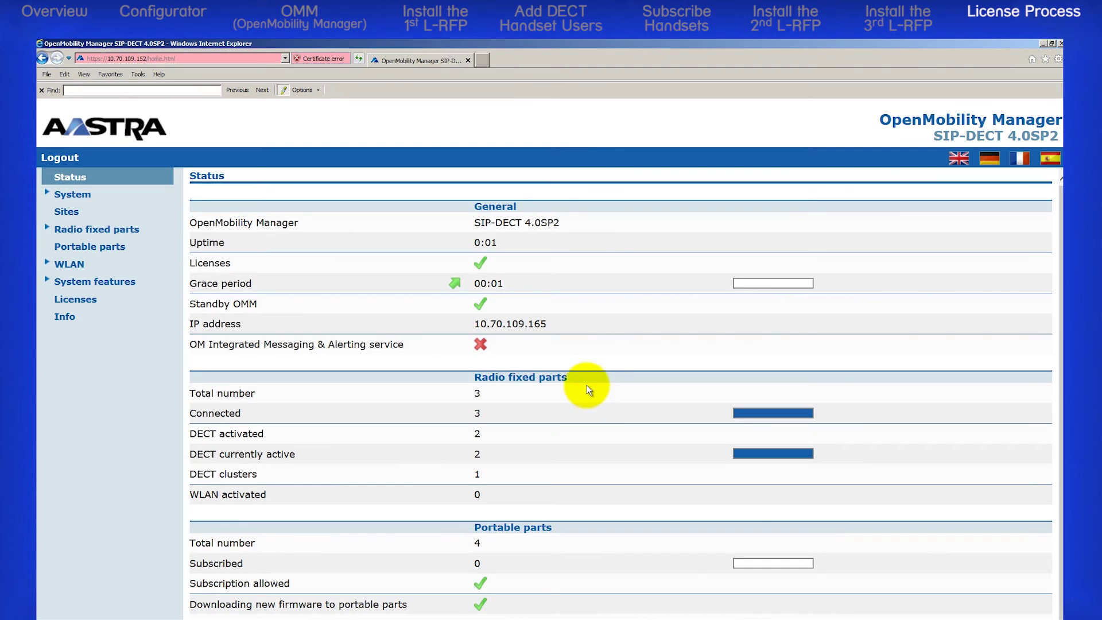
{"action": "left_click", "coordinate": [127, 175]}
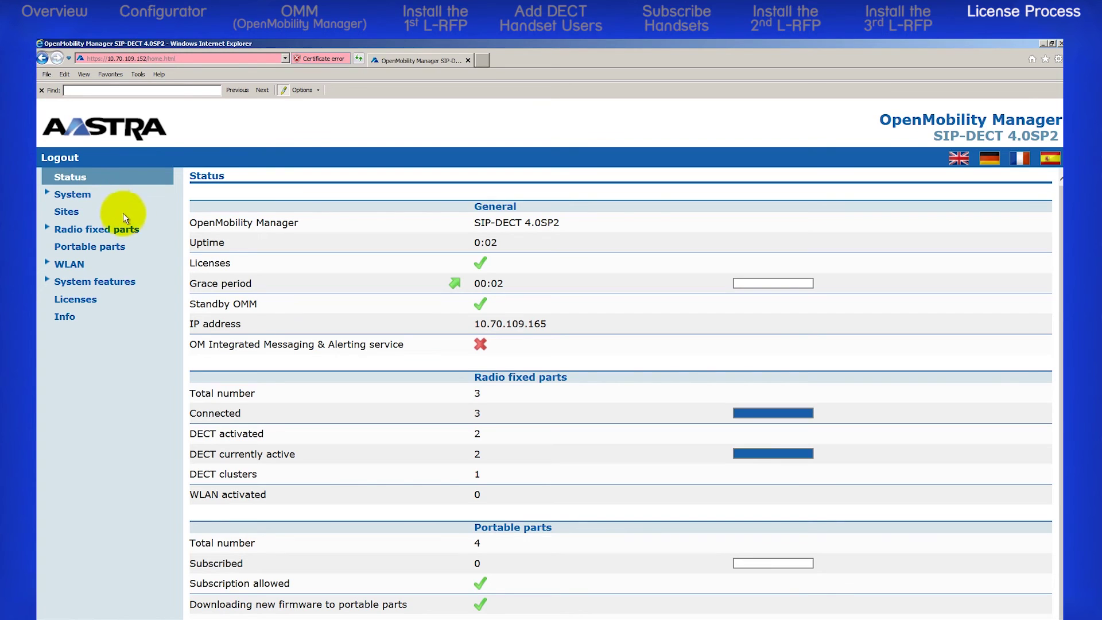
{"action": "left_click", "coordinate": [121, 230]}
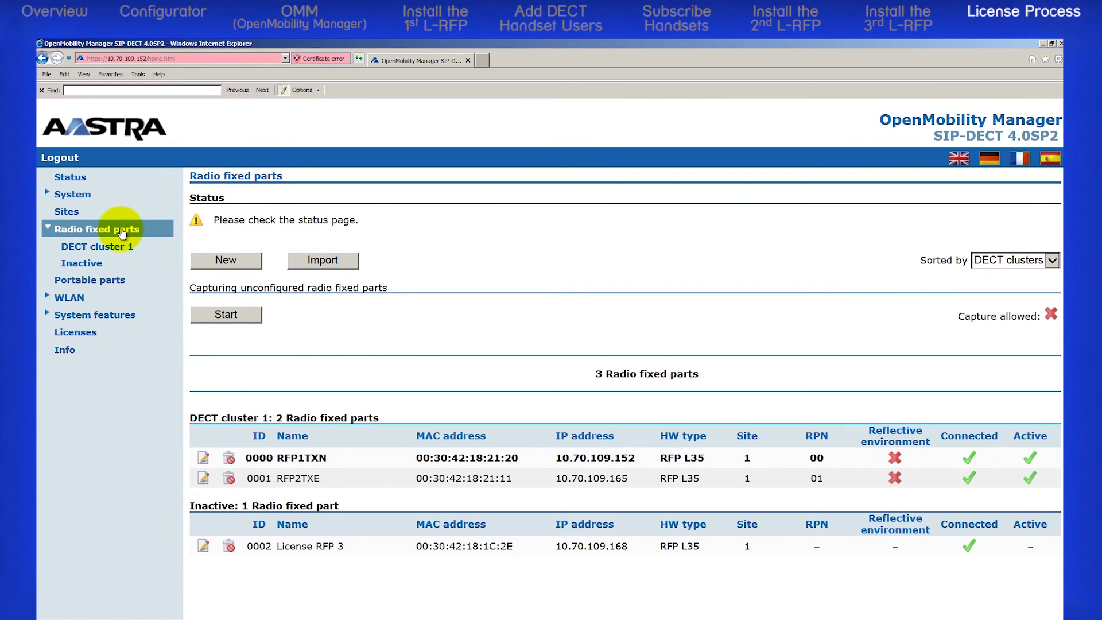
Rename License RFP 3 to RFP3TXS and enable its DECT settings in cluster 1
{"action": "left_click", "coordinate": [218, 316]}
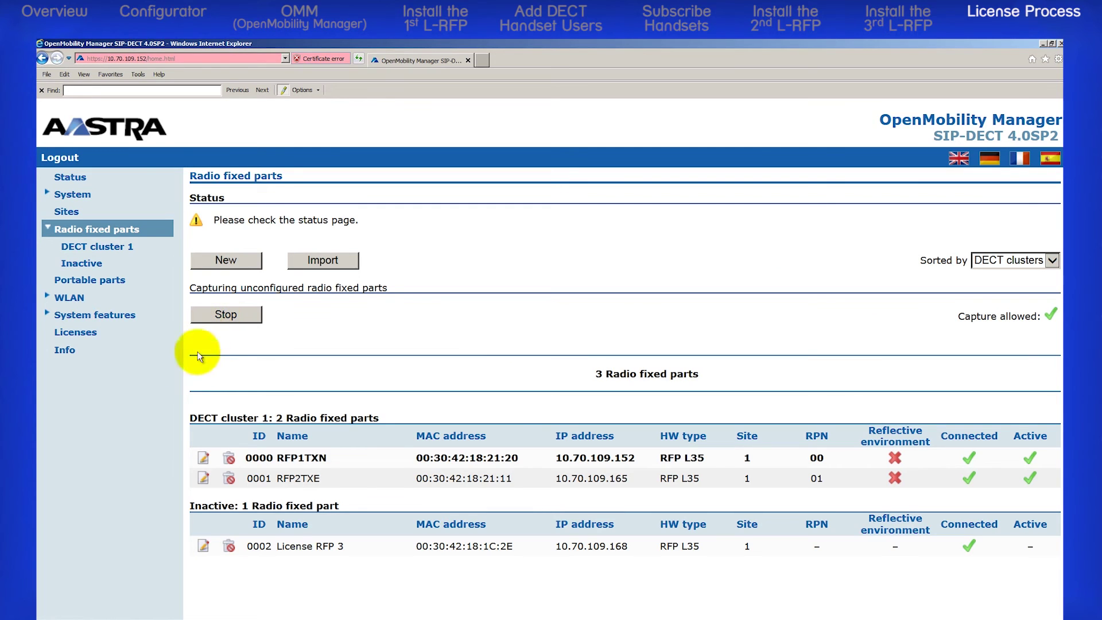
{"action": "left_click", "coordinate": [202, 545]}
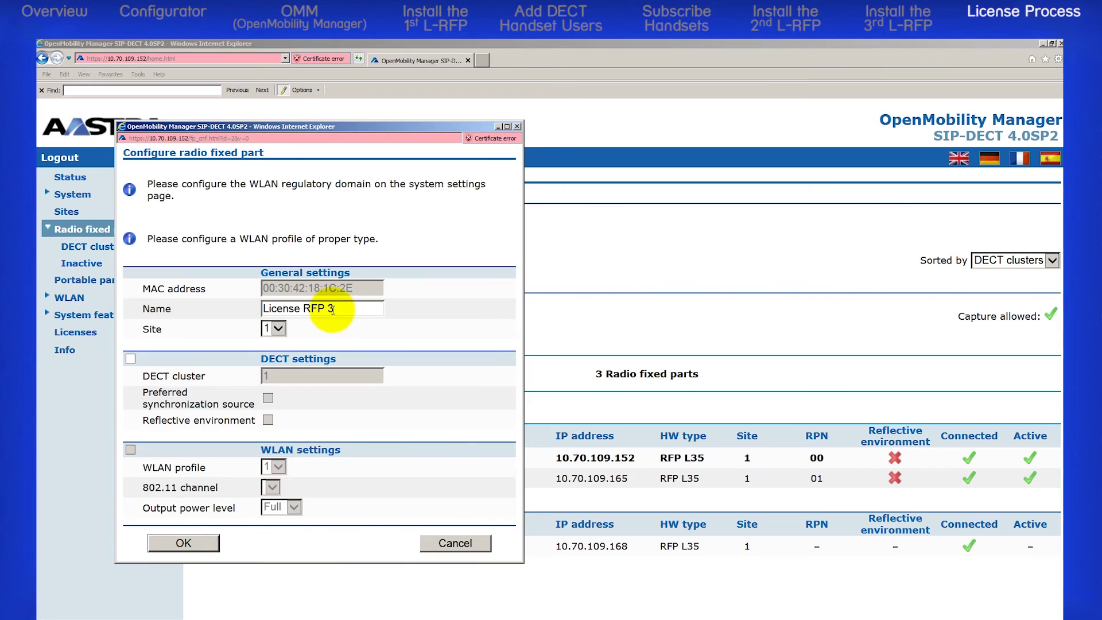
{"action": "left_click_drag", "start_coordinate": [338, 307], "coordinate": [246, 303]}
{"action": "type", "text": "RF"}
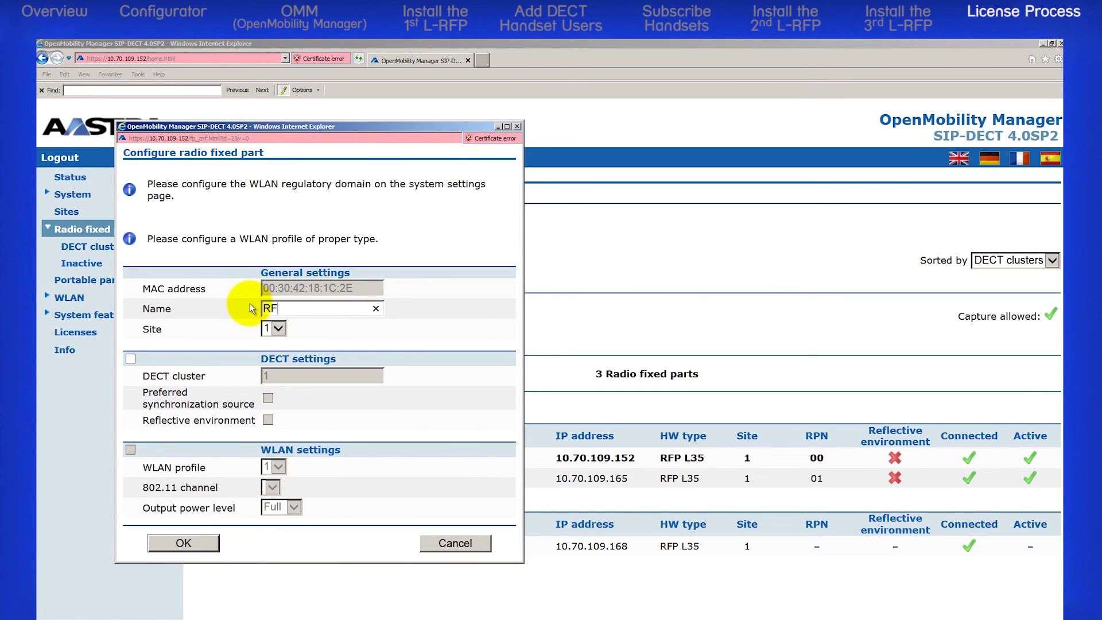
{"action": "type", "text": "P3TXS"}
{"action": "left_click", "coordinate": [131, 358]}
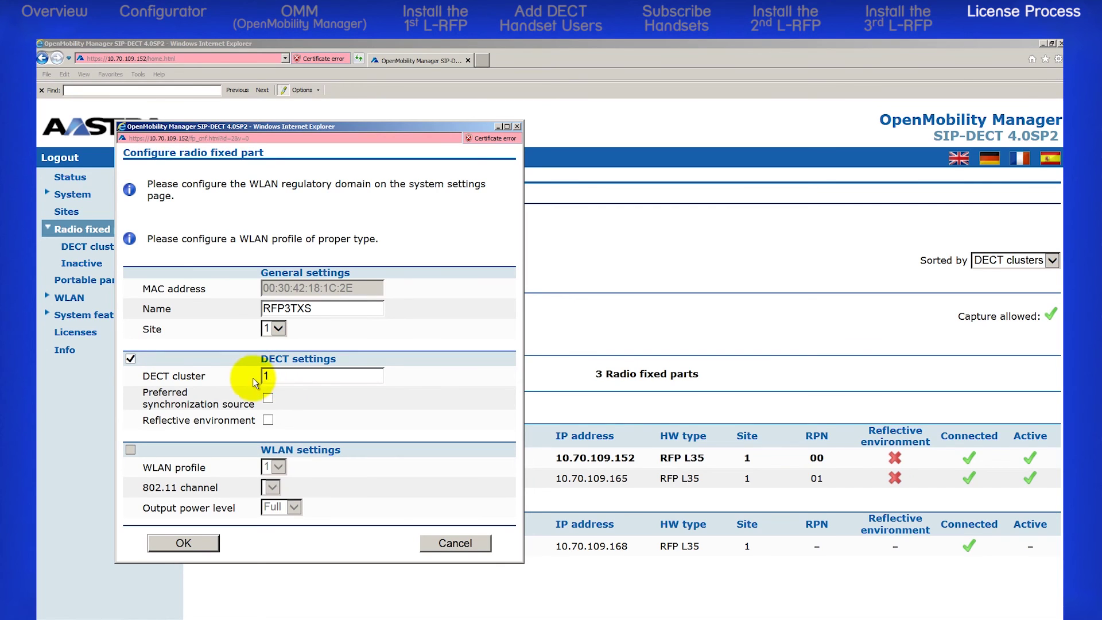
{"action": "left_click", "coordinate": [184, 543]}
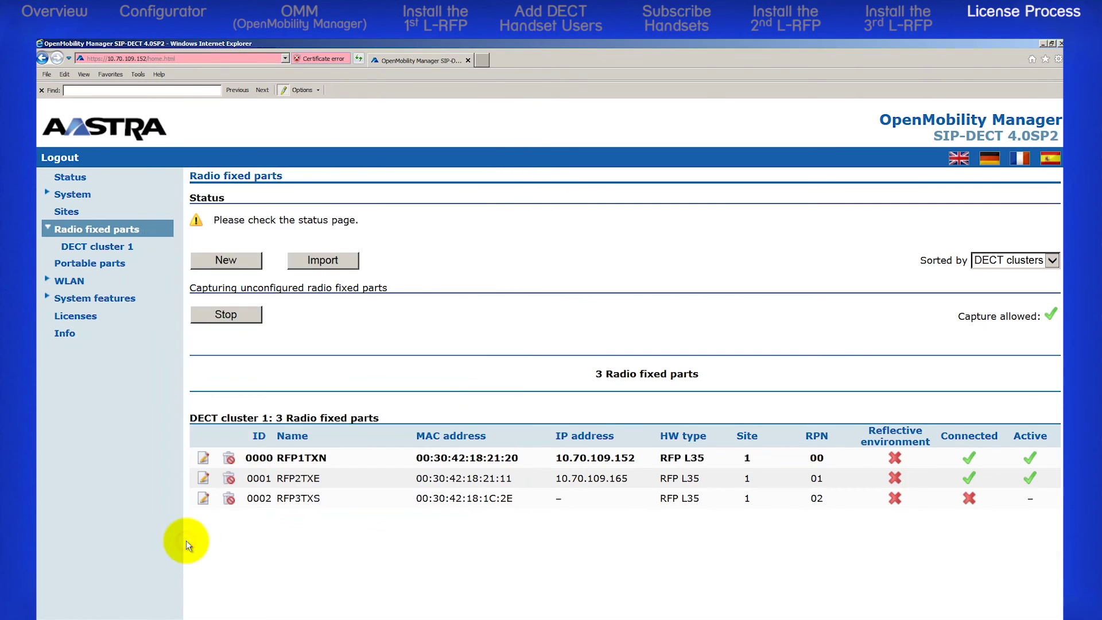